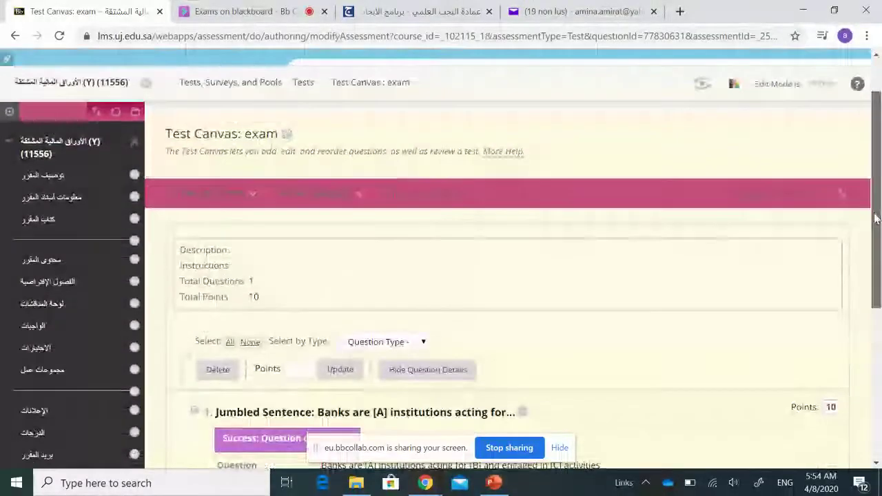
Create a new Matching question on the exam's test canvas.
left_click(177, 200)
left_click(339, 268)
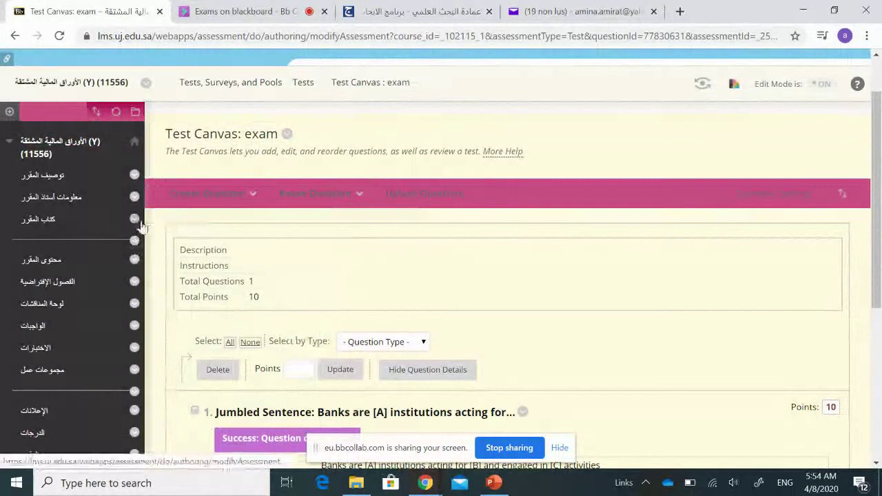
left_click(206, 195)
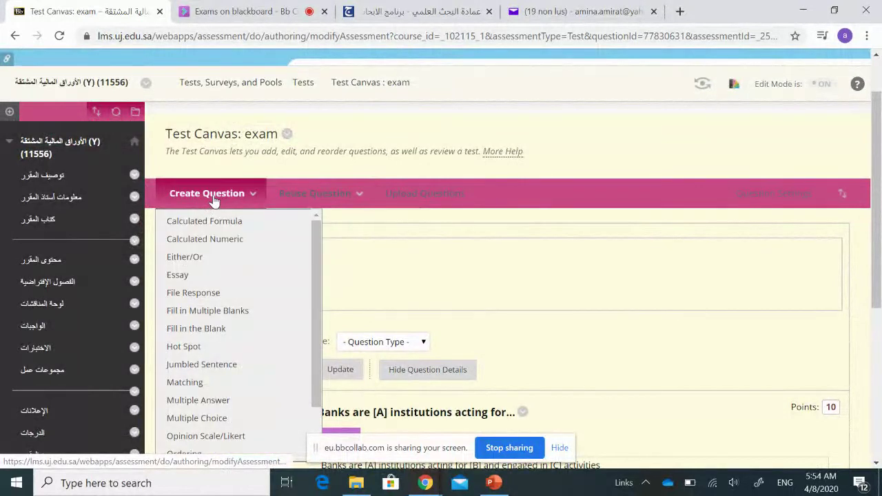
left_click_drag(313, 246, 314, 290)
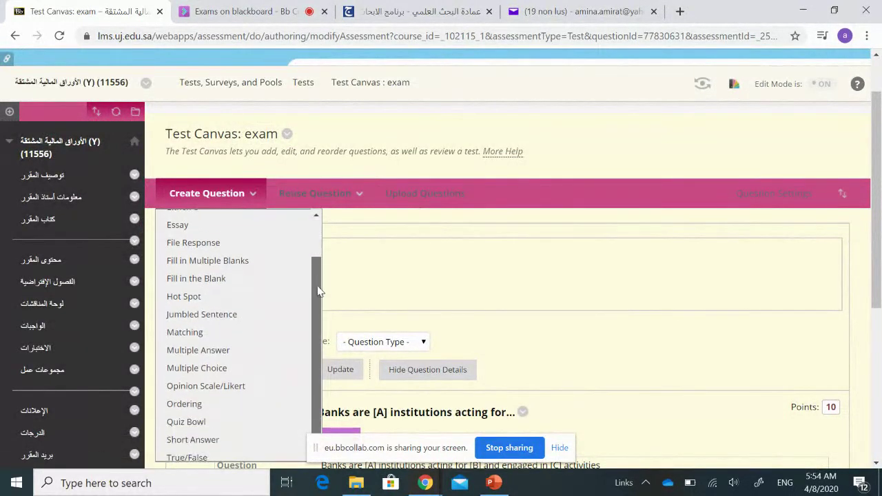
left_click(186, 324)
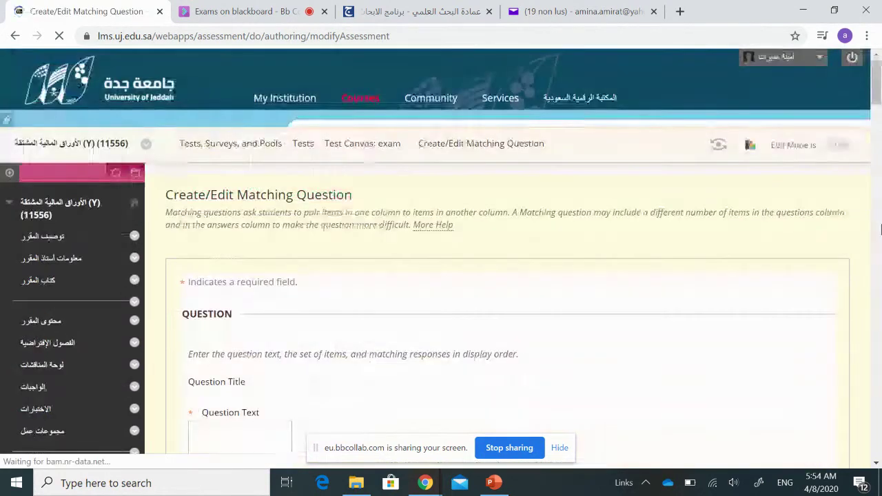
Enter "match the following items with the right definition" as the question text, leaving the question title empty.
mouse_move(877, 91)
left_mouse_down()
mouse_move(879, 127)
mouse_move(879, 104)
left_mouse_up()
left_click(401, 268)
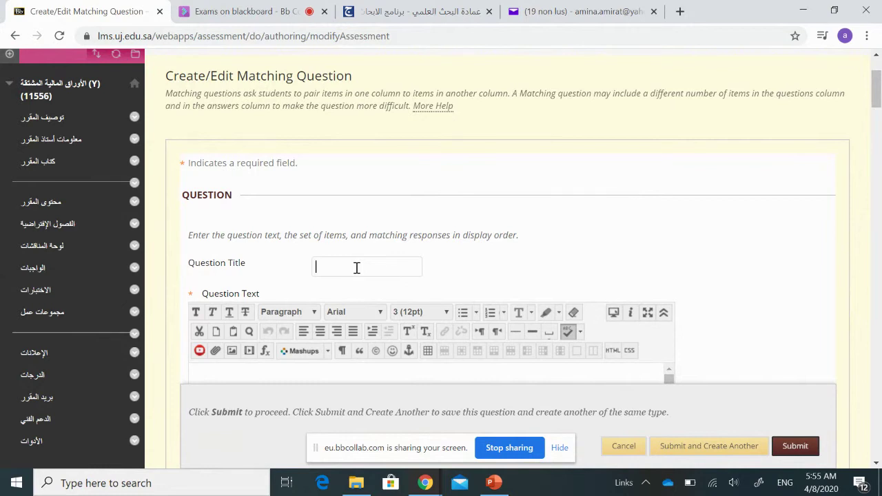
scroll(695, 227, "down", 2)
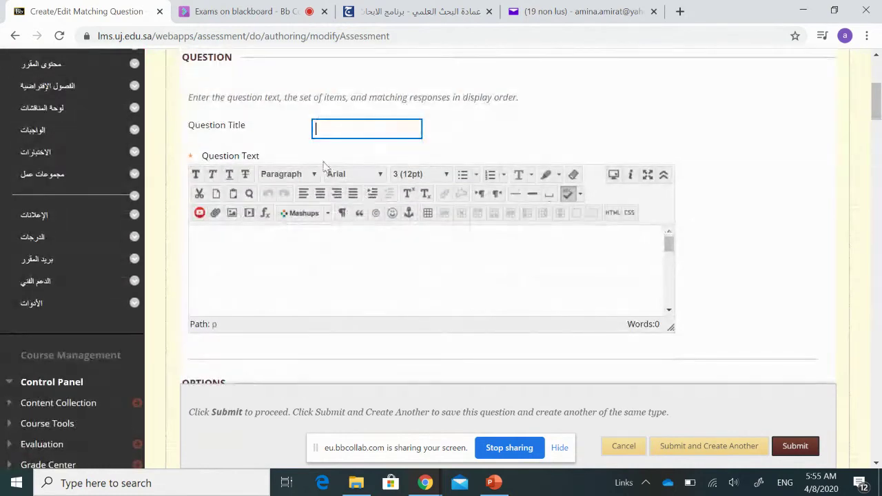
left_click(239, 129)
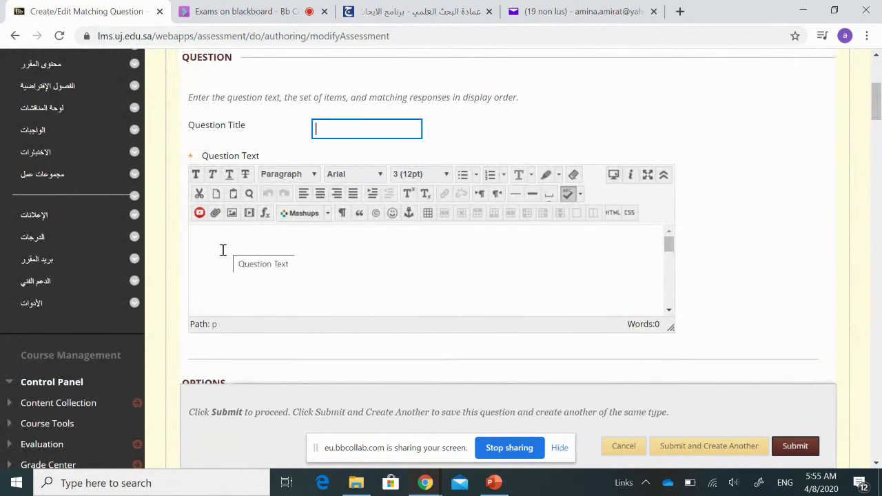
left_click(228, 252)
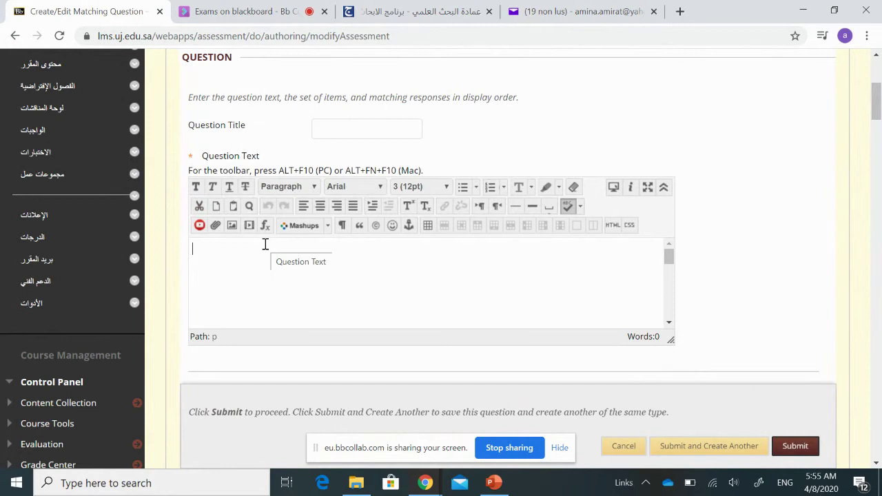
type("match t")
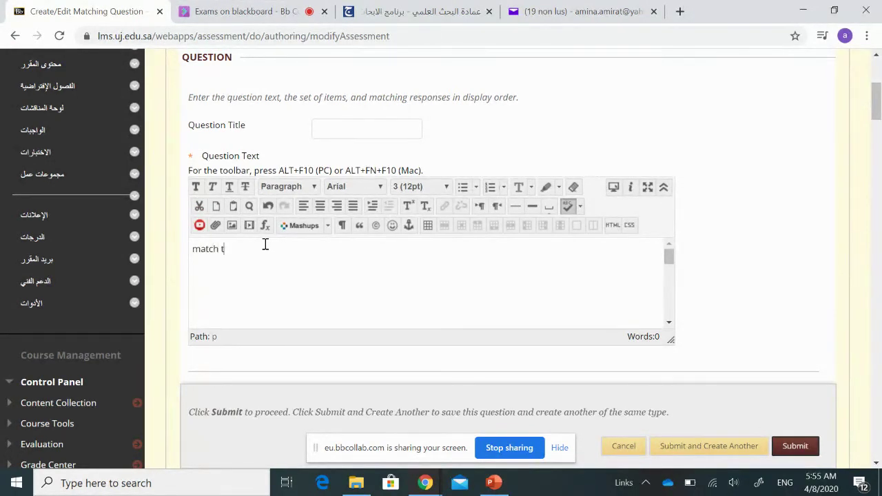
type("he following")
type("items with the right def")
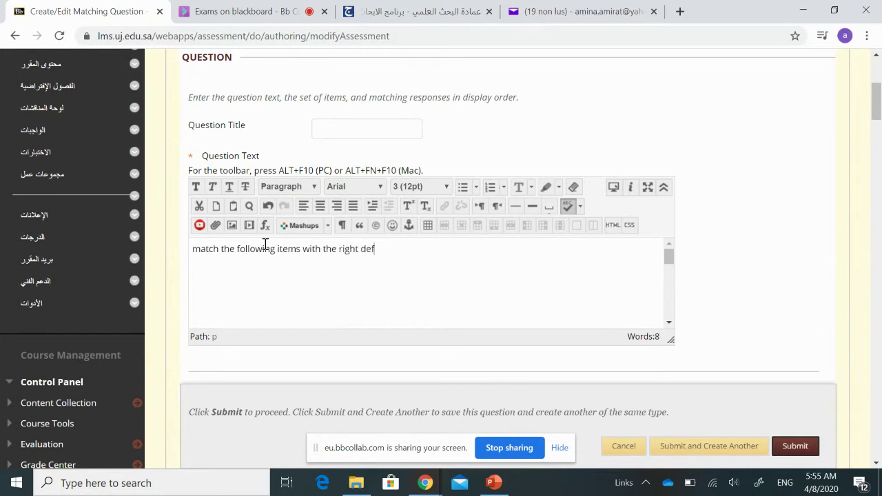
type("inition")
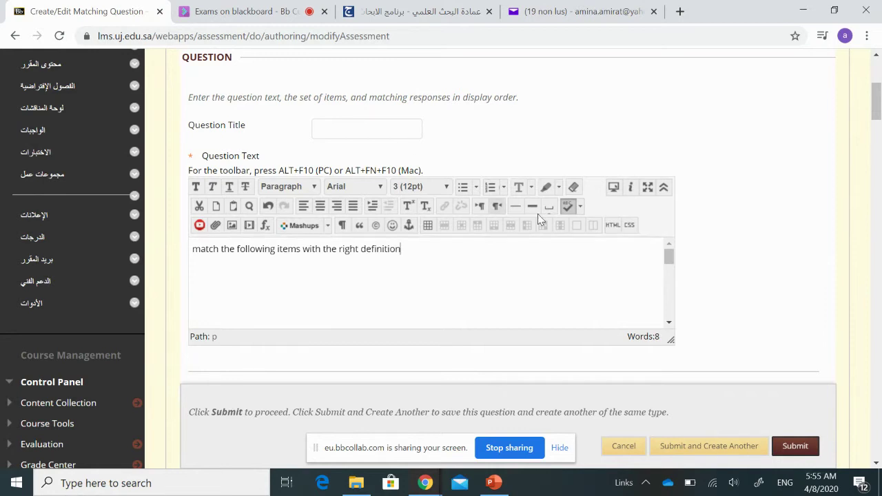
Turn off partial credit and keep the answer numbering set to Uppercase Letters (A, B, C).
mouse_move(879, 117)
left_mouse_down()
mouse_move(879, 131)
mouse_move(874, 119)
left_mouse_up()
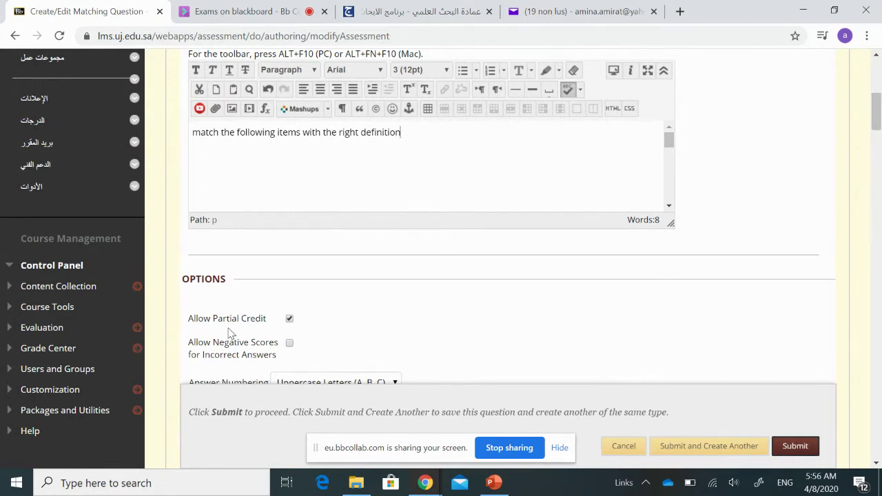
left_click(290, 320)
scroll(498, 142, "down", 4)
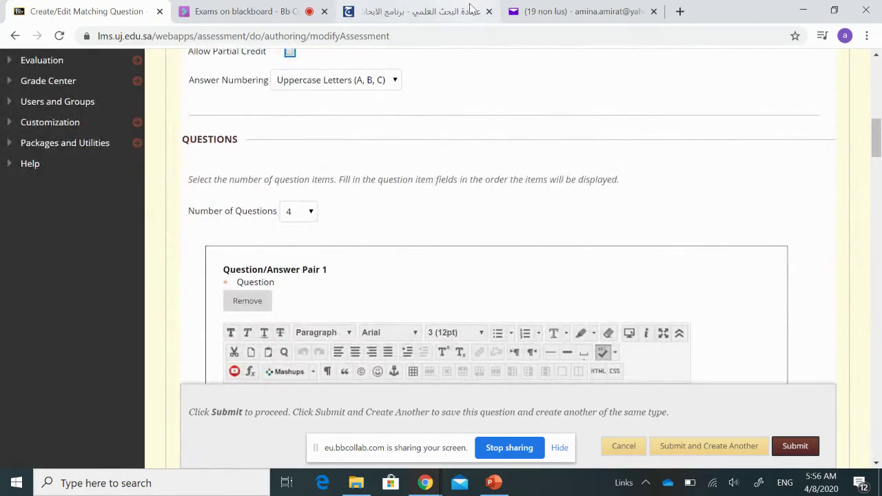
left_click(397, 83)
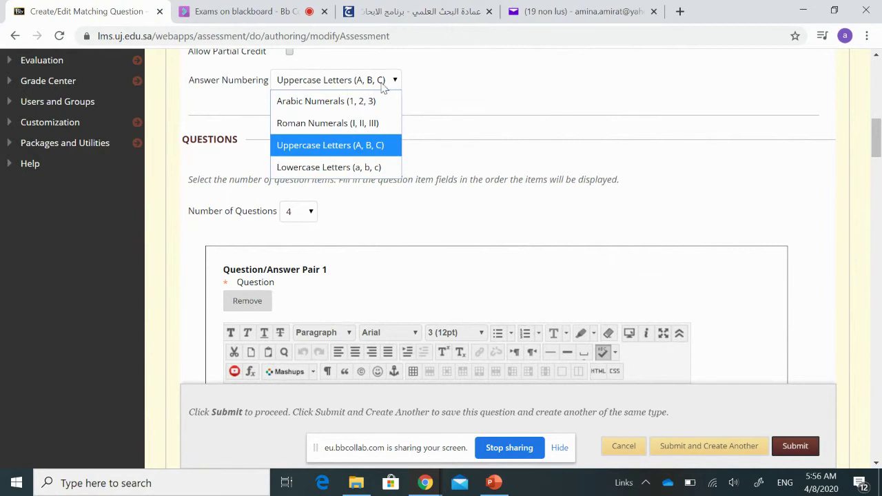
left_click(371, 146)
right_click(367, 148)
left_click(363, 119)
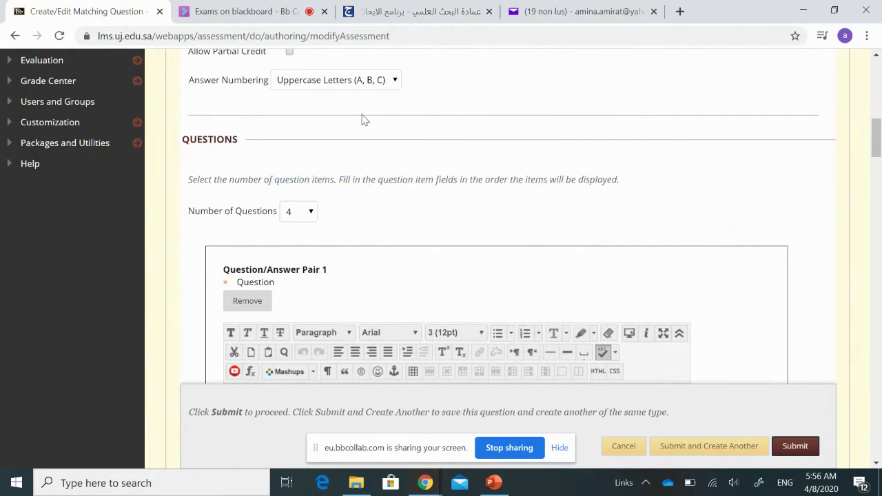
Look through the available numbers of questions, keeping the number at 4.
scroll(865, 149, "down", 1)
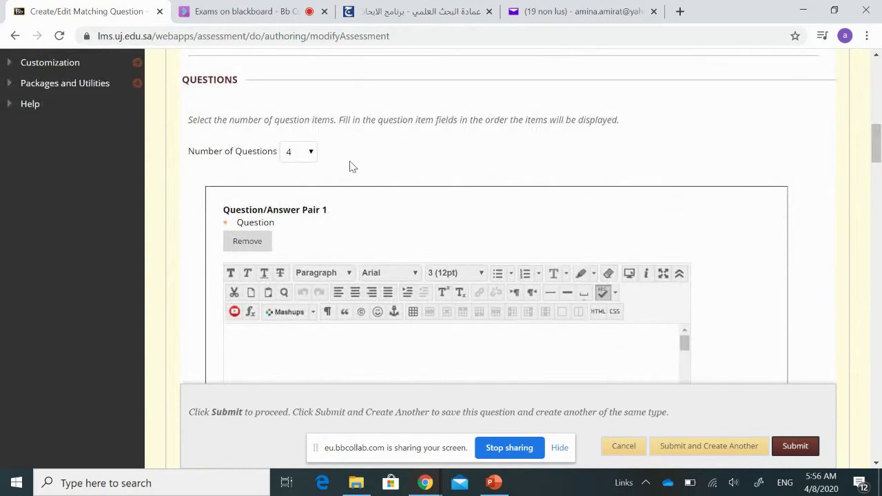
left_click(310, 153)
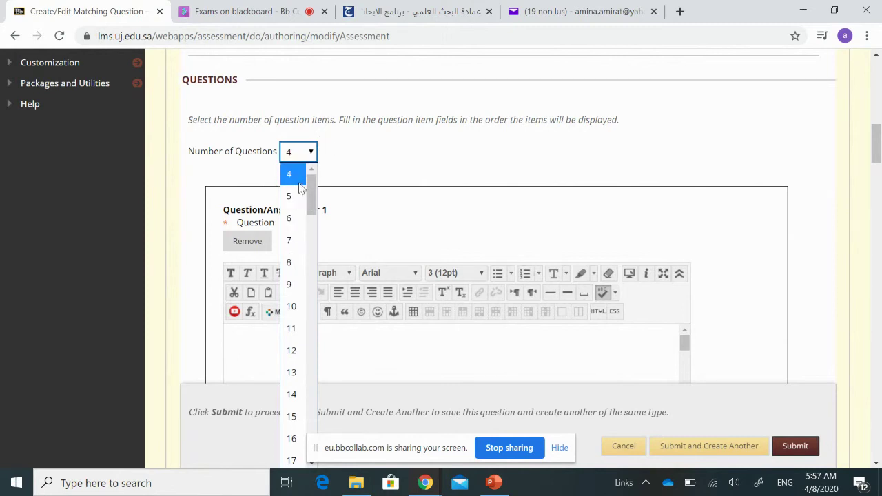
left_click(348, 178)
left_click(301, 156)
left_click(368, 166)
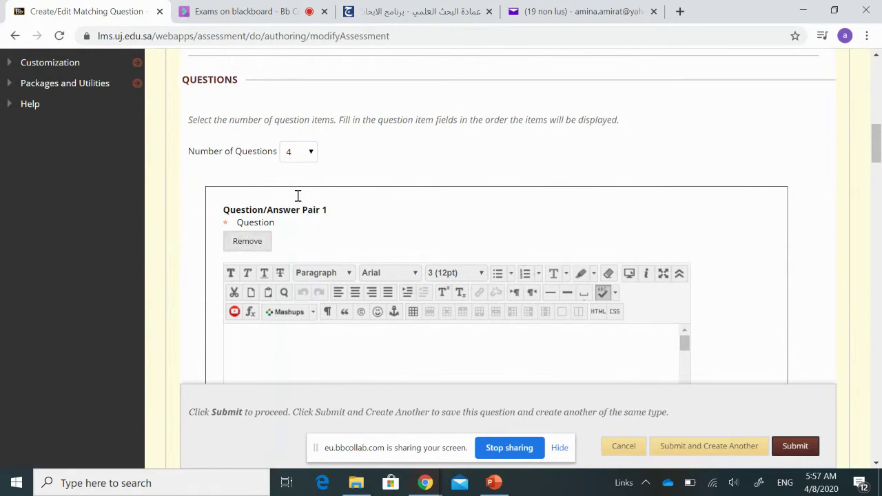
left_click(305, 152)
left_click(342, 164)
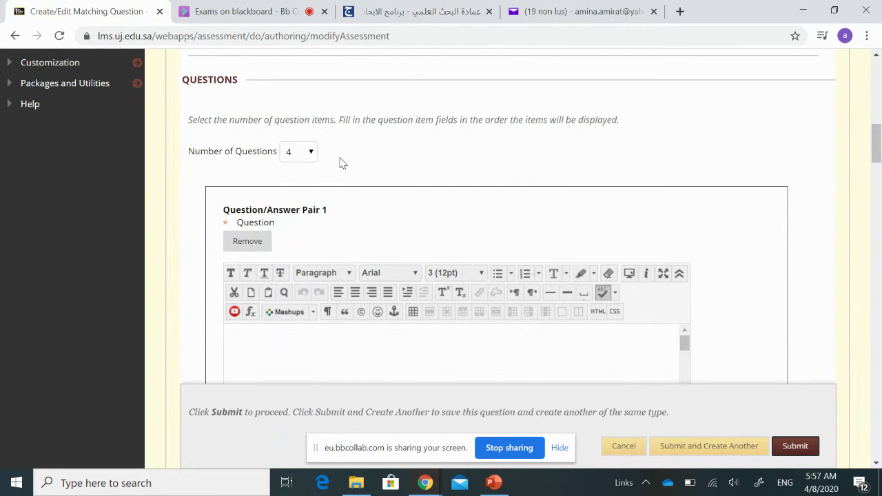
Fill in question/answer pair 1 with the question "call option" and the answer "the right to buy an asset".
left_click_drag(877, 140, 877, 153)
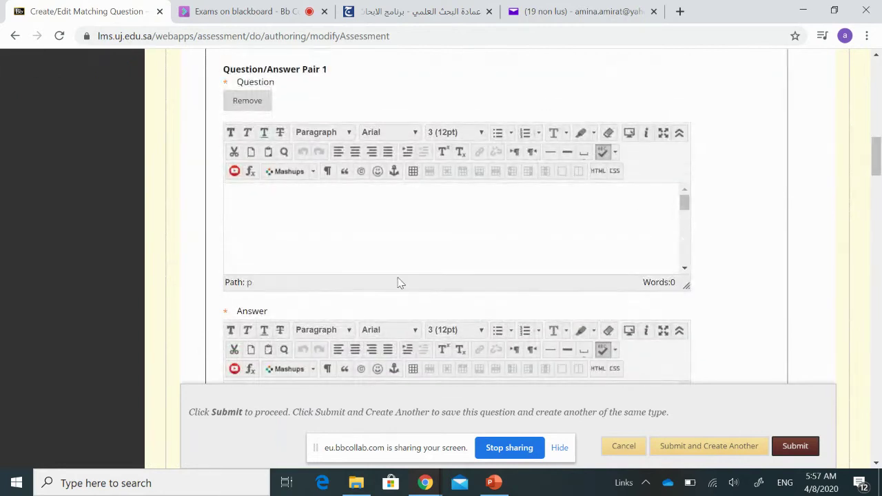
left_click(279, 201)
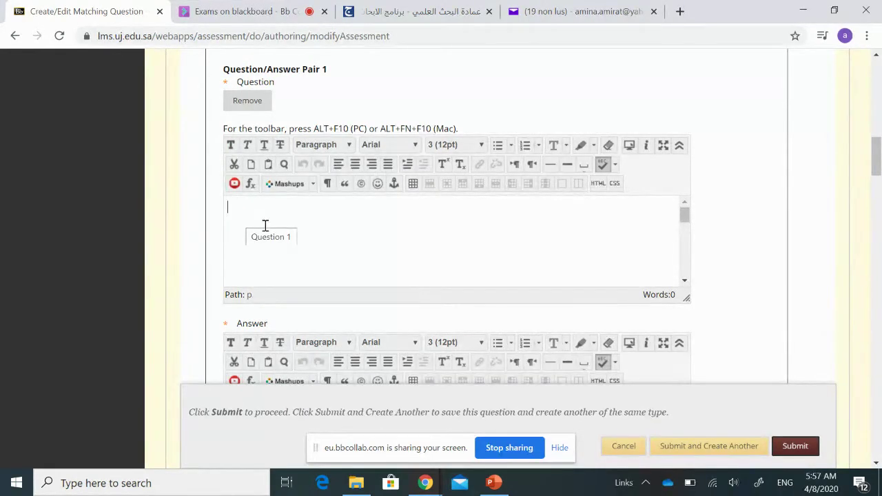
scroll(264, 224, "up", 1)
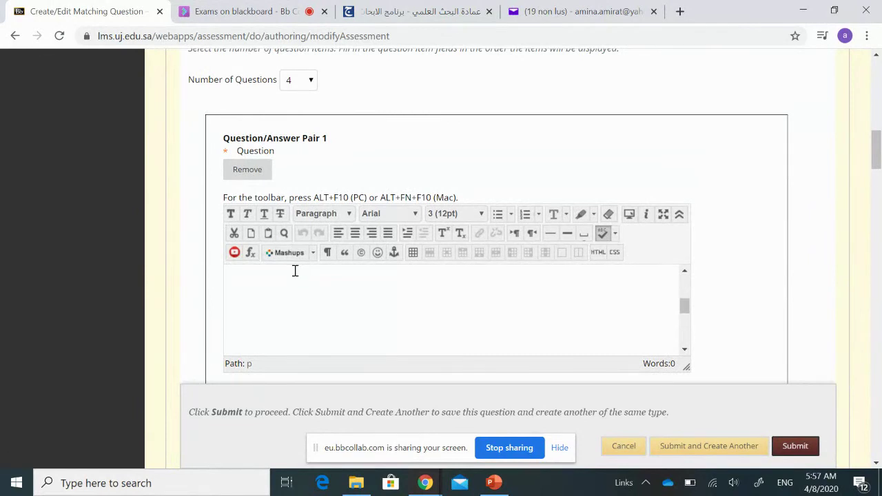
scroll(555, 230, "up", 2)
left_click_drag(879, 114, 872, 178)
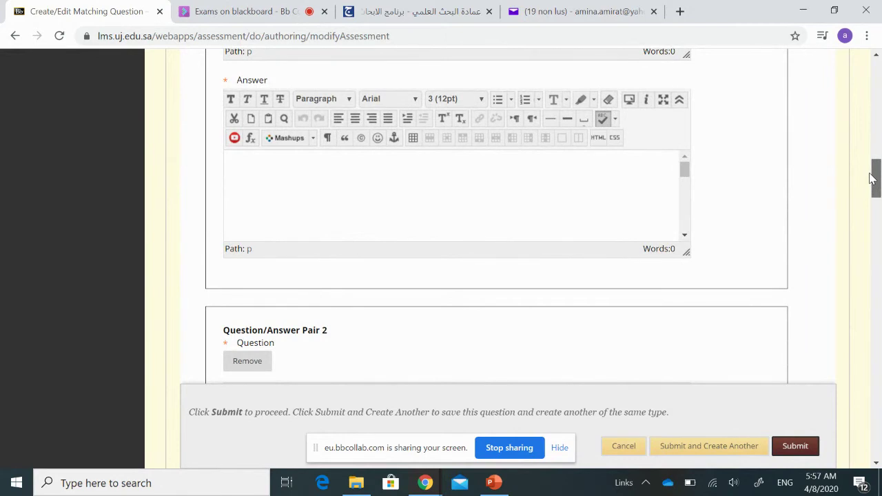
left_click_drag(872, 178, 872, 156)
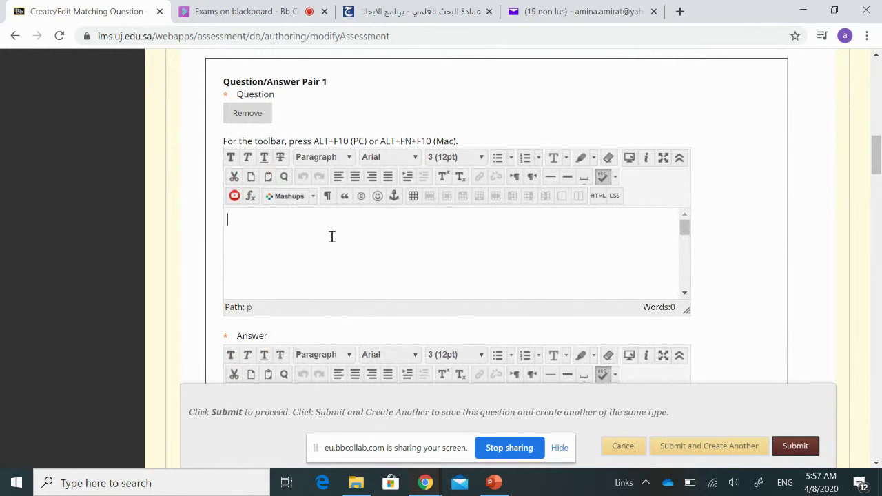
type("all option")
left_click_drag(877, 165, 876, 180)
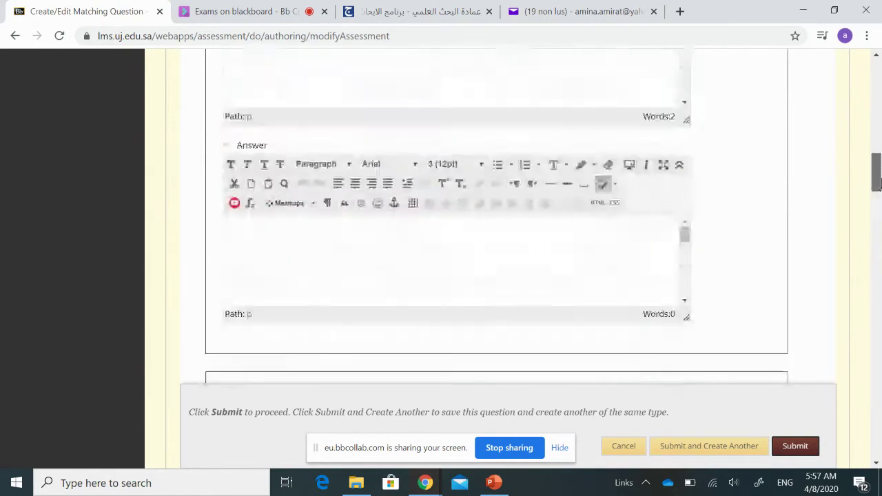
left_click(378, 146)
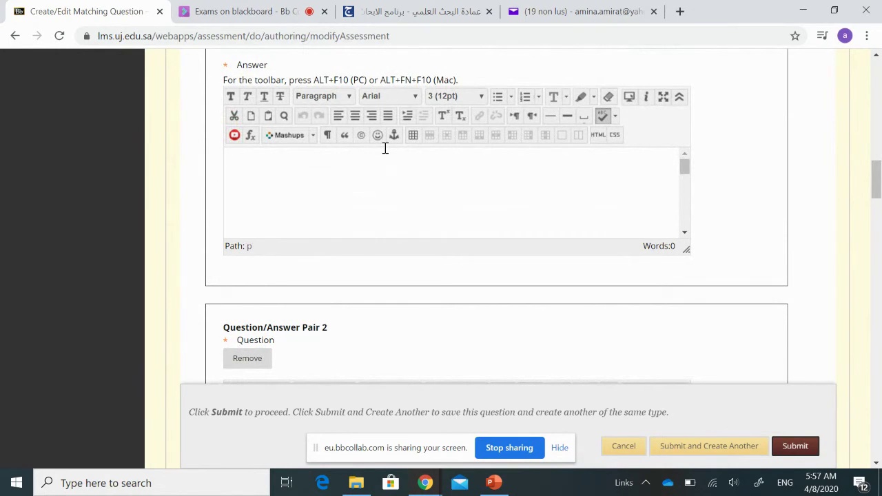
type("the right to buy an asset")
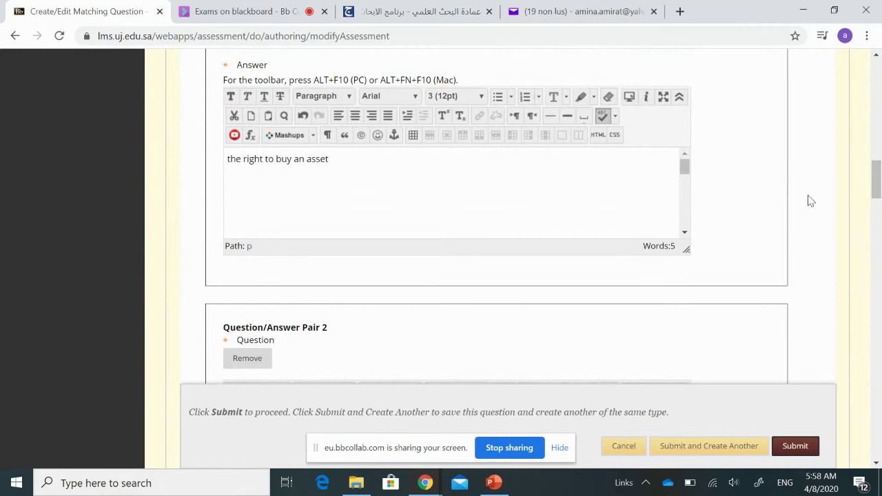
Fill in question/answer pair 2 with the question "put option" and the answer "the right to sell an asset".
left_click_drag(876, 179, 877, 208)
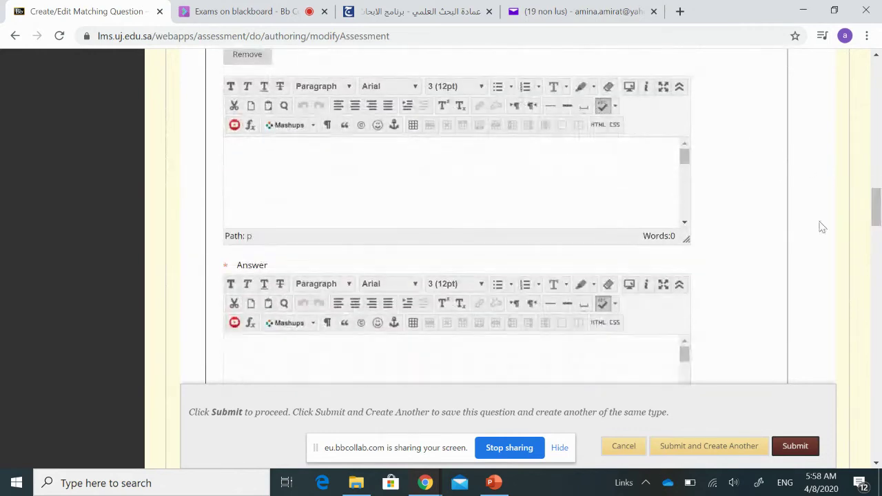
left_click(320, 168)
type("put option")
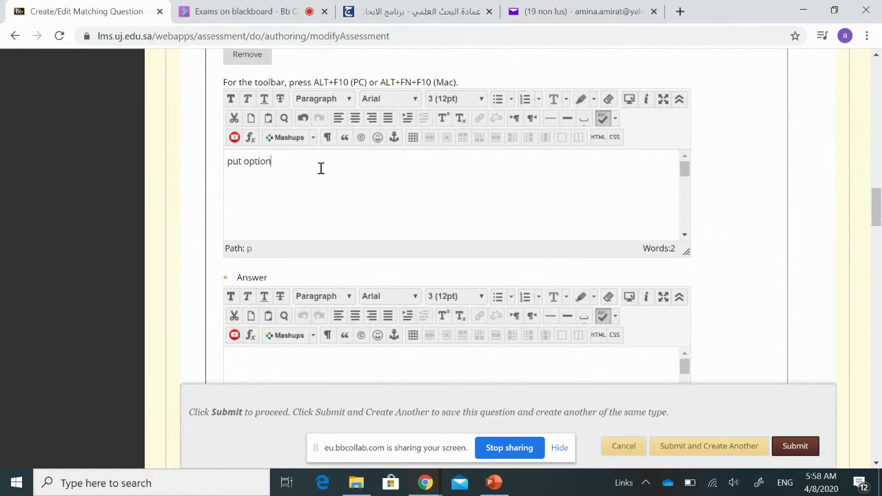
scroll(881, 237, "down", 3)
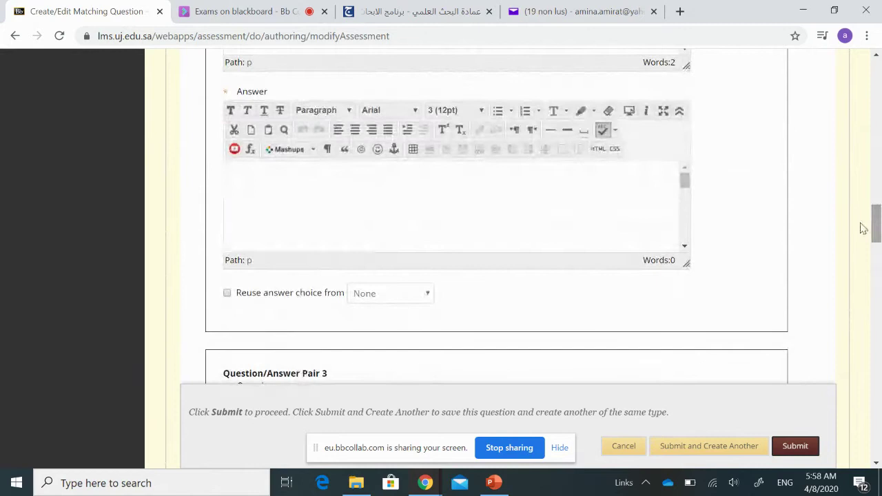
left_click(316, 200)
type("the right to sell a")
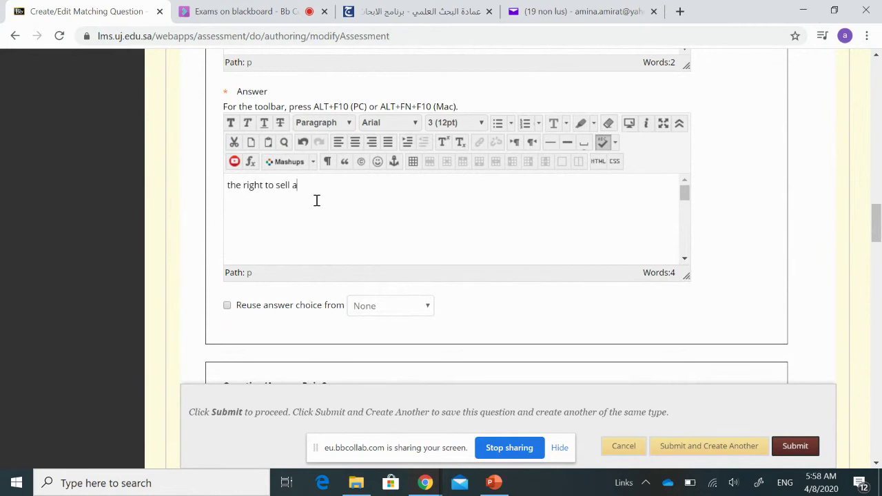
type("n asset")
left_click_drag(879, 218, 878, 245)
left_click(337, 230)
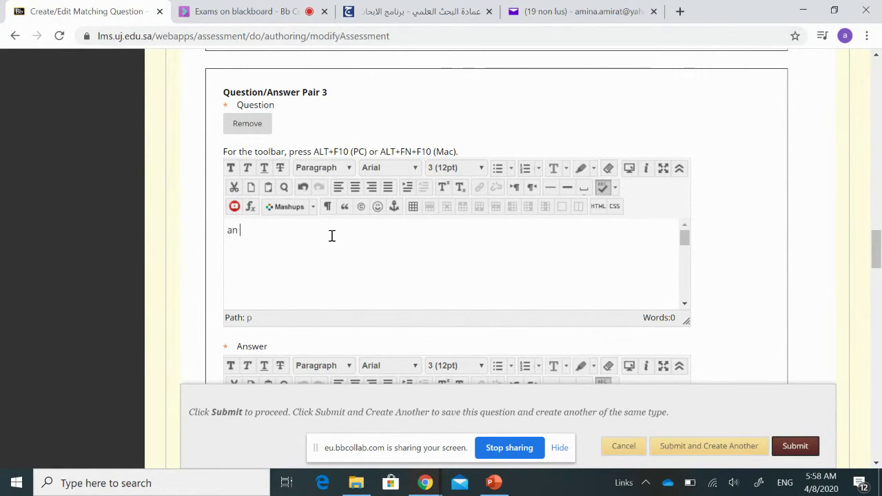
type("igation")
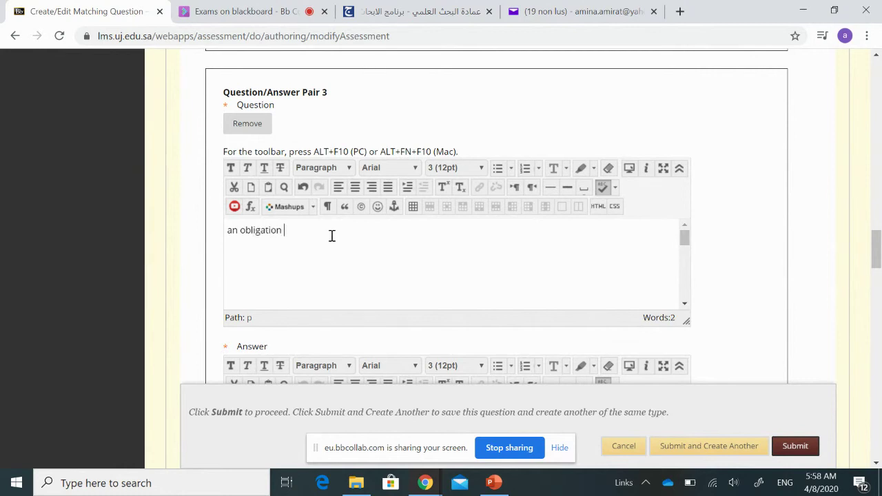
type(" to buy an asse")
left_click_drag(348, 231, 228, 215)
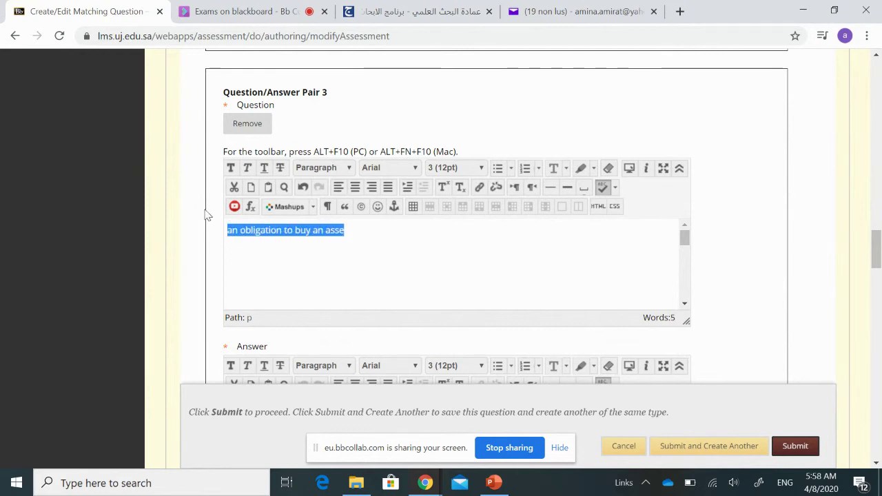
key("BackSpace")
Fill in question/answer pair 3 with the question "long forward" and the answer "an obligation to buy an asset in the future".
type("long fo")
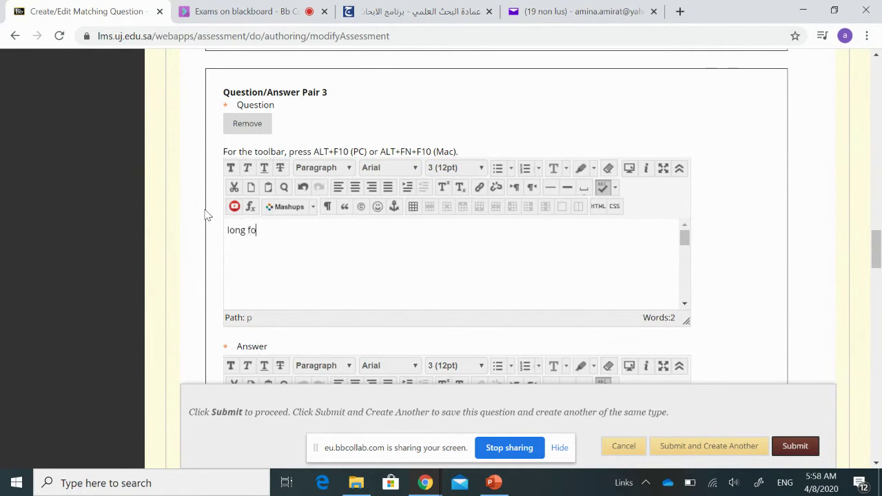
type("rward")
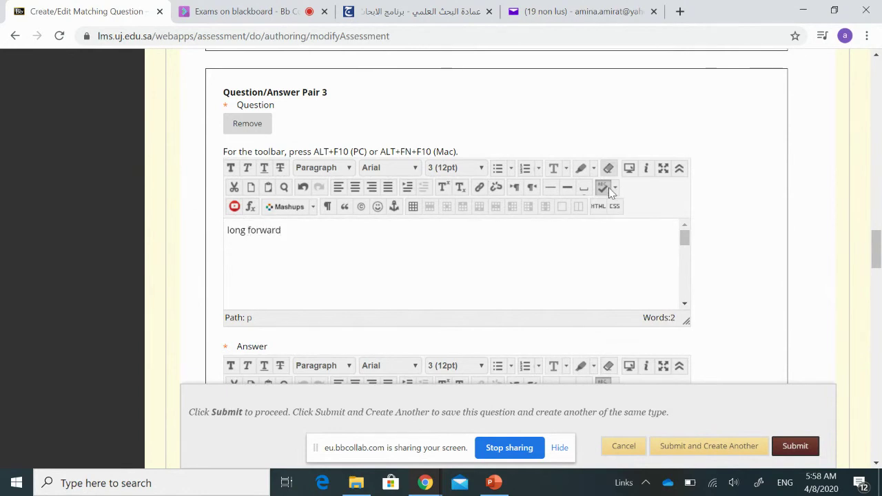
left_click_drag(872, 246, 871, 268)
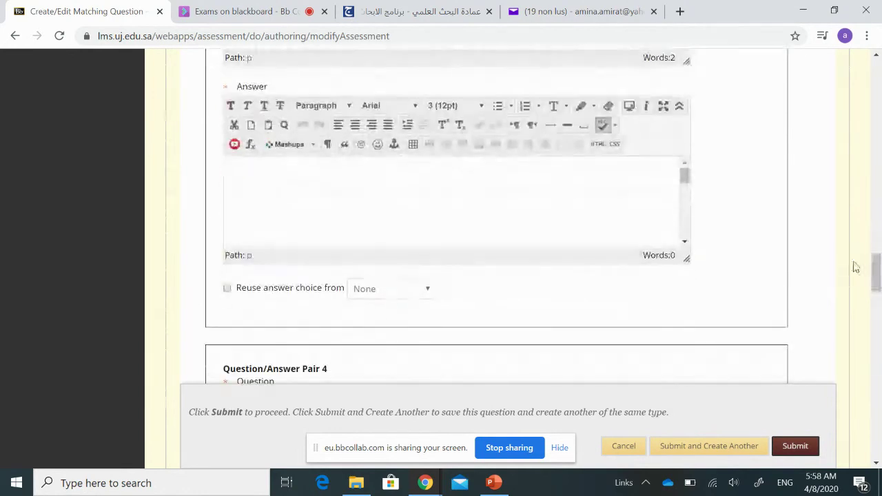
left_click(319, 172)
type("an ")
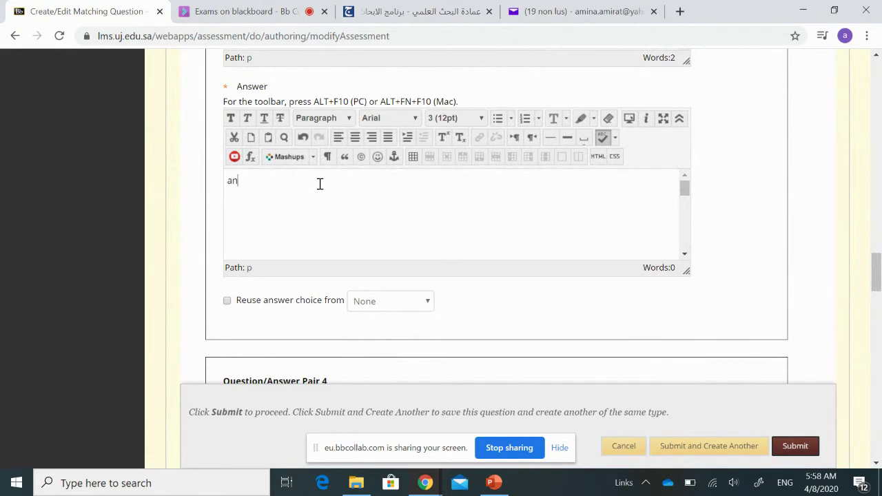
type("obligation to buy an asset in the future")
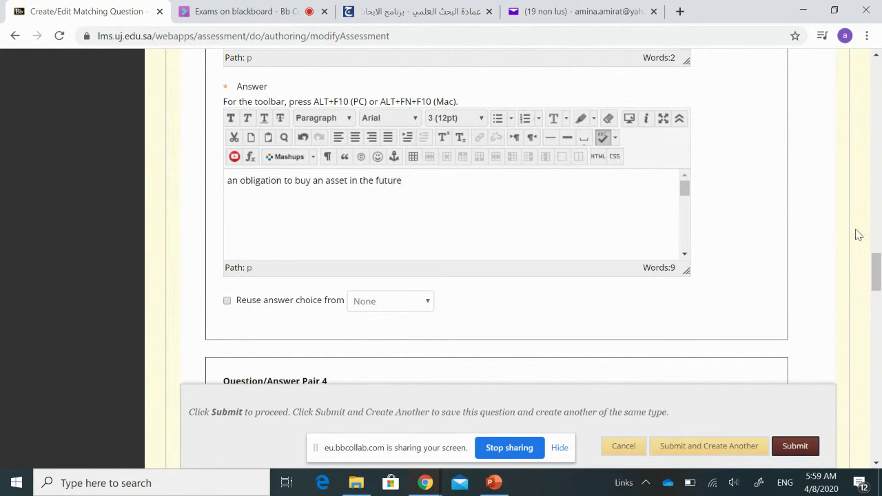
Fill in question/answer pair 4 with the question "short forward" and the answer "an obligation to sell an asset in the future".
left_click_drag(873, 270, 874, 312)
left_click(303, 142)
type("short forward")
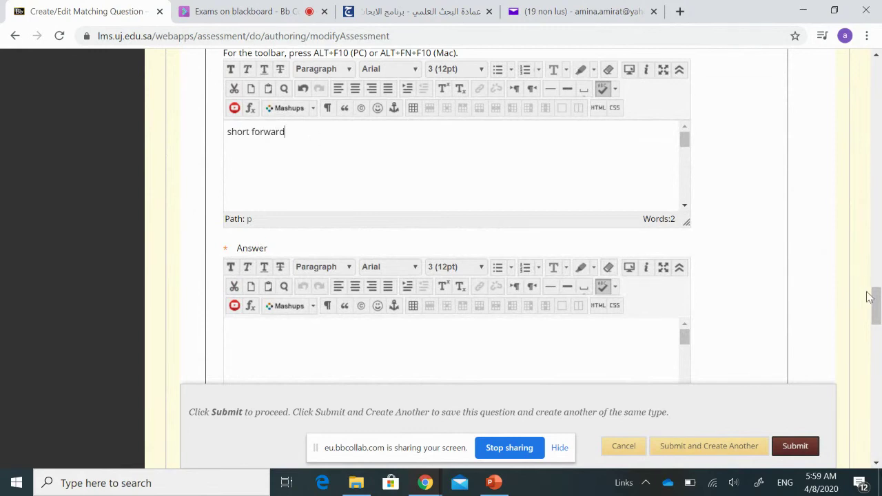
scroll(875, 305, "down", 3)
left_click(283, 186)
type("an obligation to sell an asset in the future")
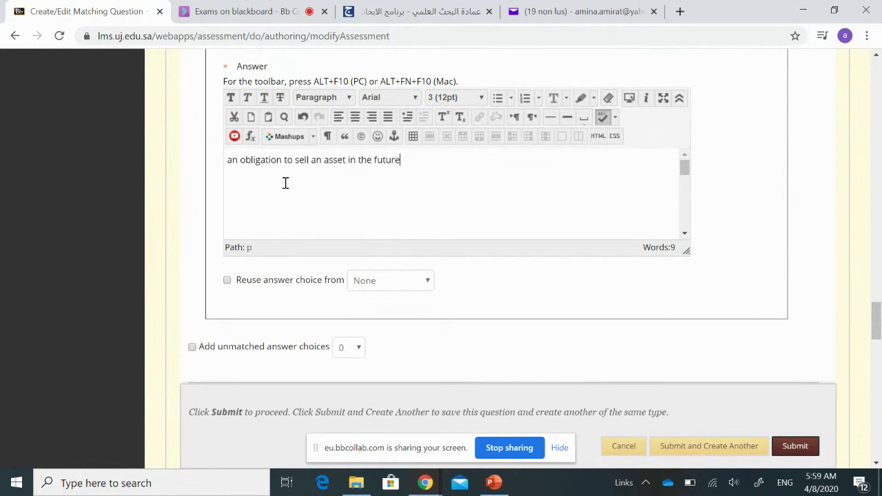
Enable unmatched answer choices below the question/answer pairs and set their number to 2.
left_click_drag(876, 324, 877, 340)
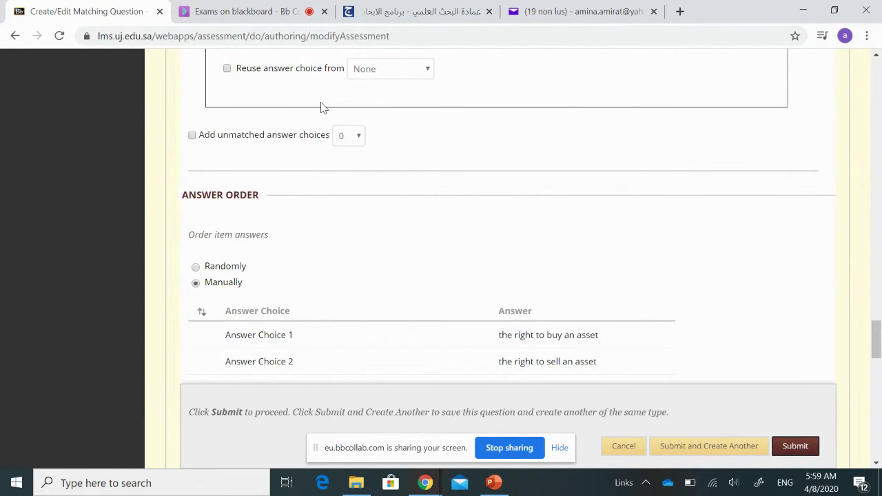
left_click(192, 136)
left_click(359, 139)
left_click(354, 200)
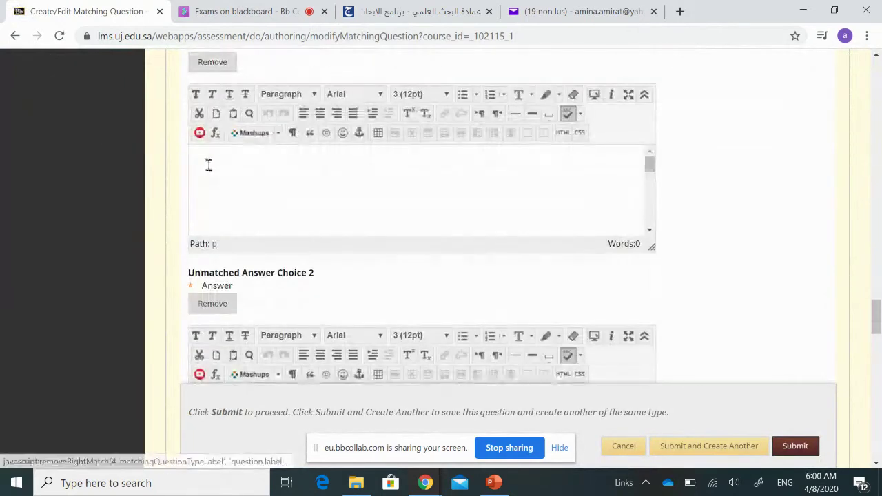
Enter "swaps" as Unmatched Answer Choice 1 and "straddles" as Unmatched Answer Choice 2.
left_click(208, 165)
type("swa")
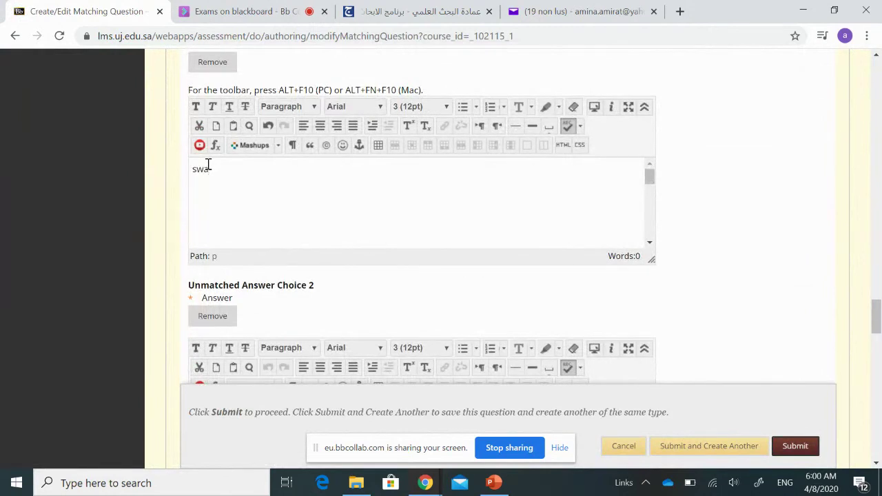
type("ps")
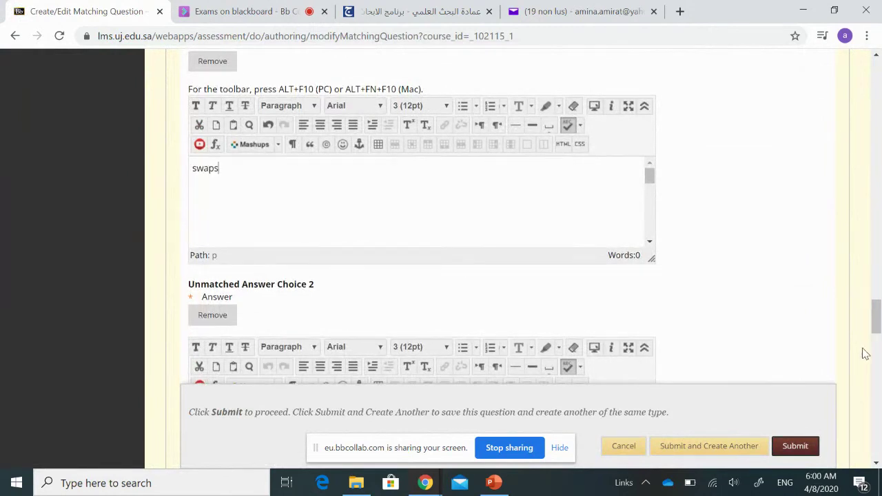
scroll(768, 292, "down", 3)
left_click(214, 200)
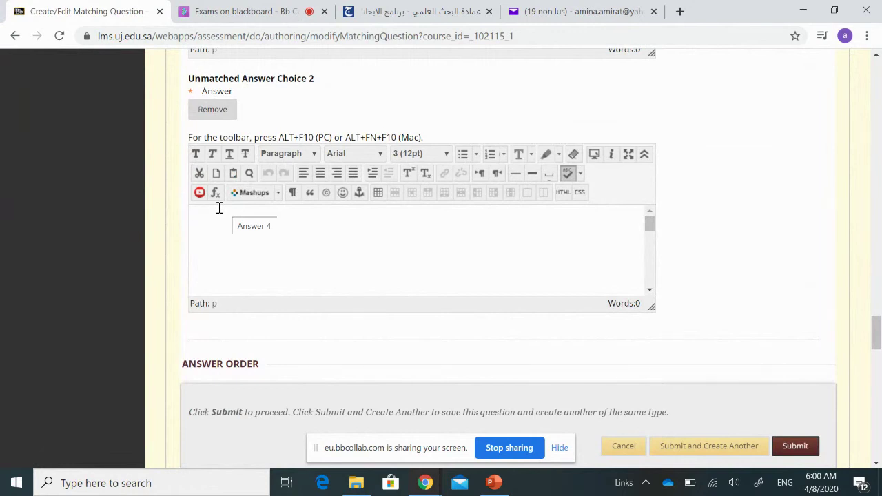
type("straddles")
Move Answer Choice 1 below Answer Choice 3 in the manual answer order.
scroll(877, 331, "down", 1)
left_click_drag(879, 331, 880, 355)
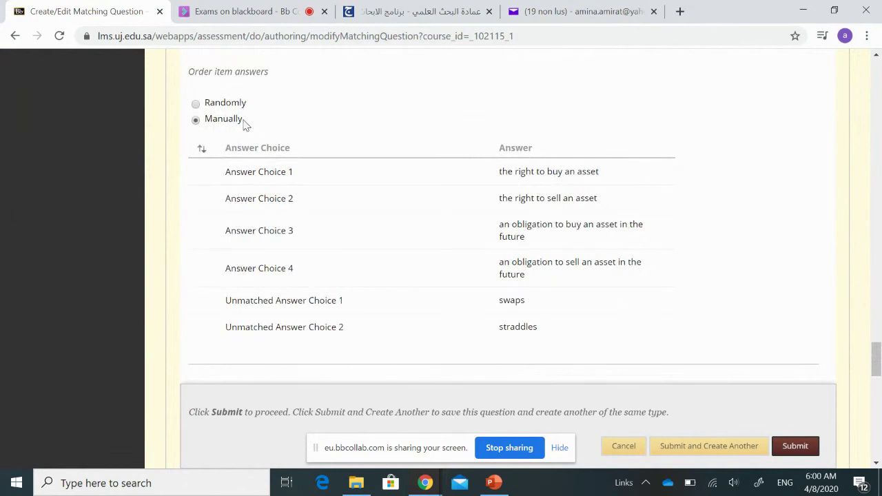
left_click_drag(197, 198, 203, 293)
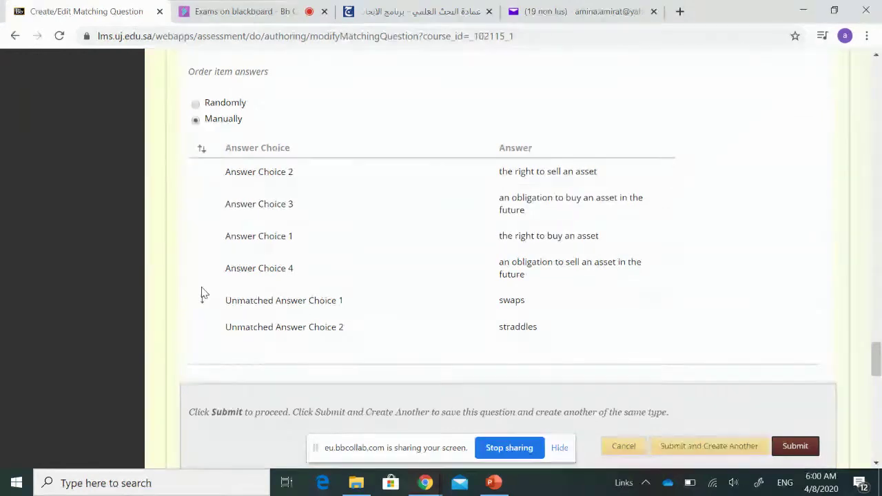
Set the answer order to Randomly and submit the matching question without entering any feedback.
left_click(194, 104)
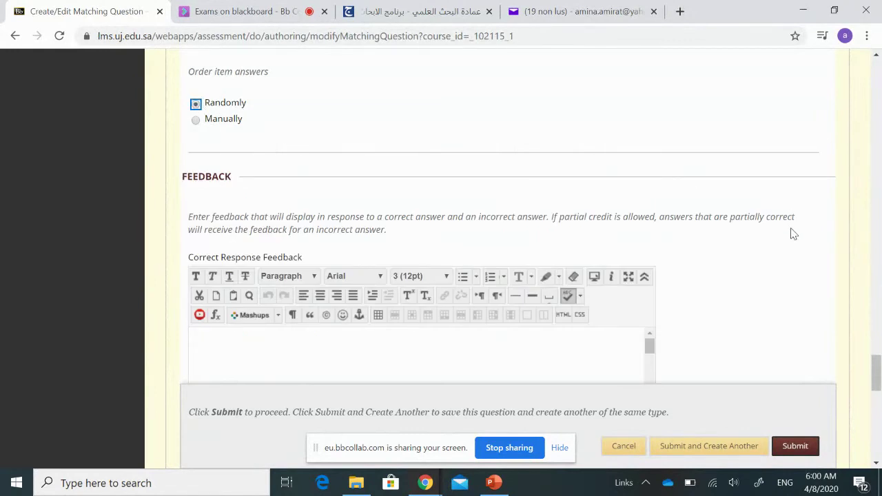
scroll(828, 238, "down", 5)
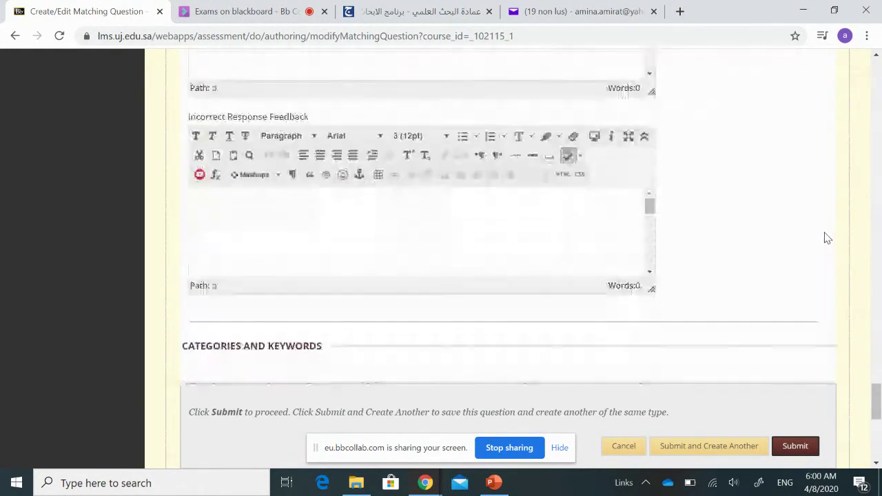
scroll(828, 237, "down", 6)
left_click(793, 414)
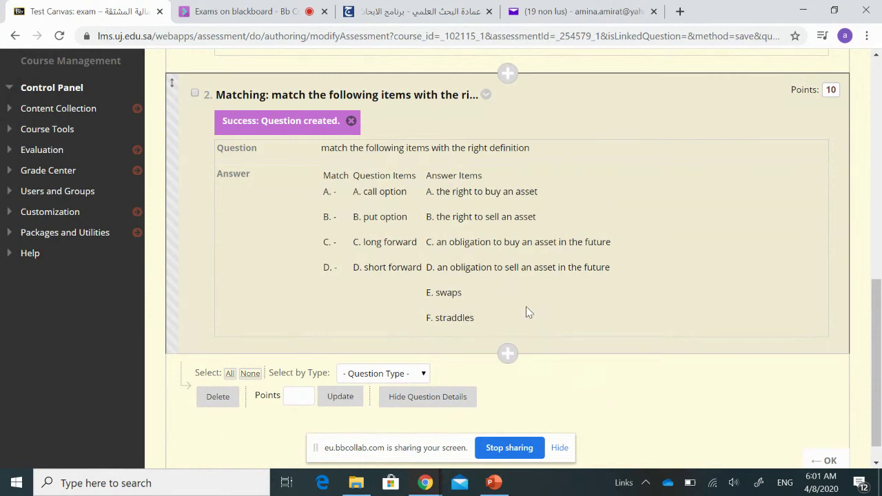
Set the points of matching question 2 on the test canvas to 2.
scroll(526, 306, "down", 1)
scroll(523, 307, "up", 2)
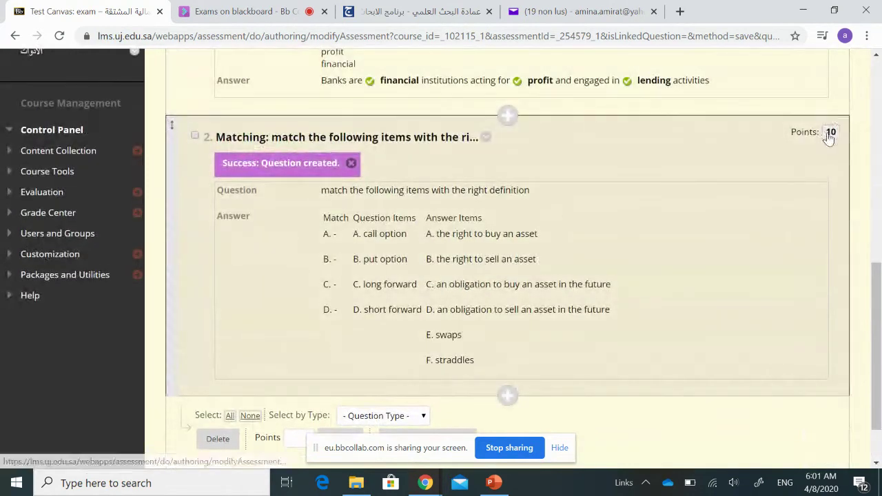
left_click(832, 131)
right_click(812, 138)
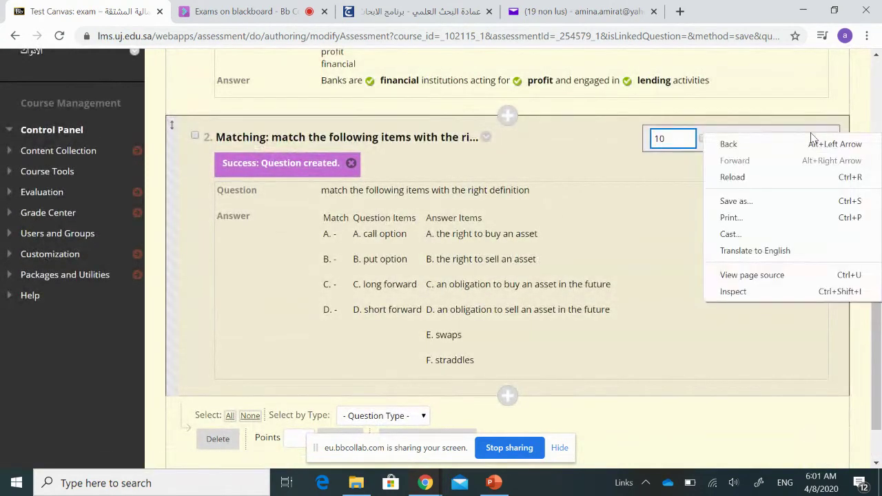
left_click(689, 139)
key("BackSpace")
key("BackSpace")
type("2")
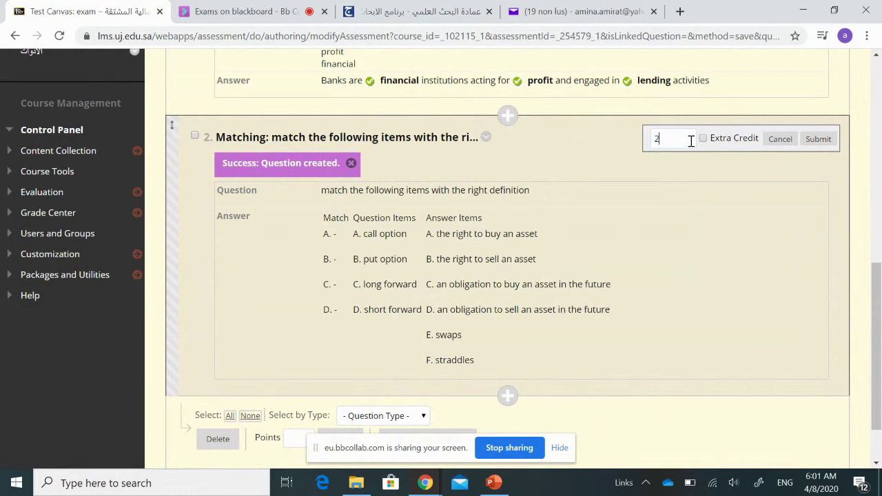
key("Return")
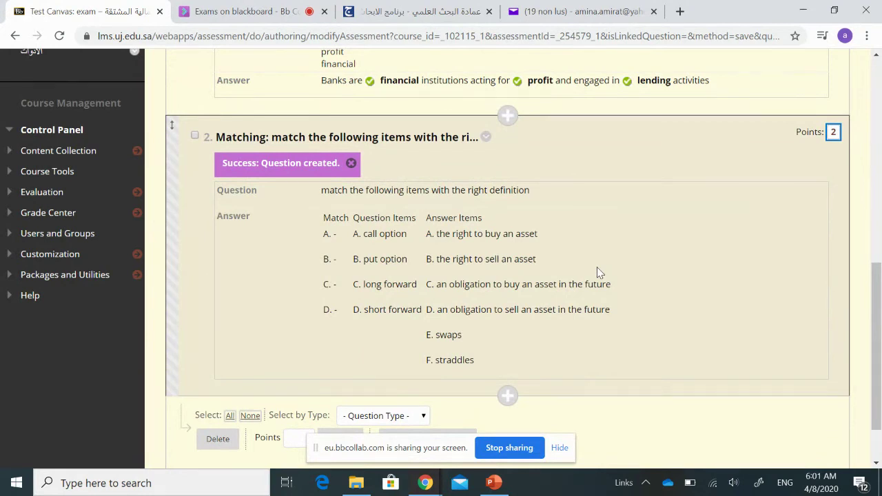
Create another Matching question in the exam with the question text "classify the following instruments:".
scroll(374, 255, "up", 10)
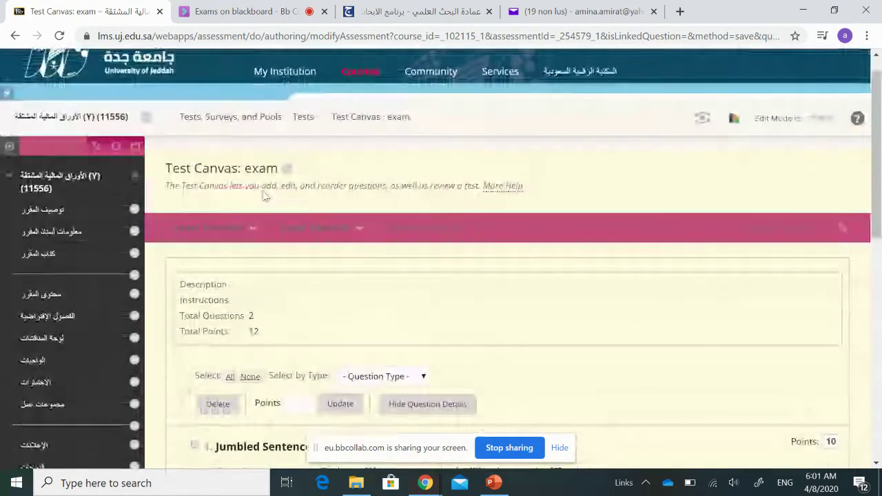
left_click(246, 228)
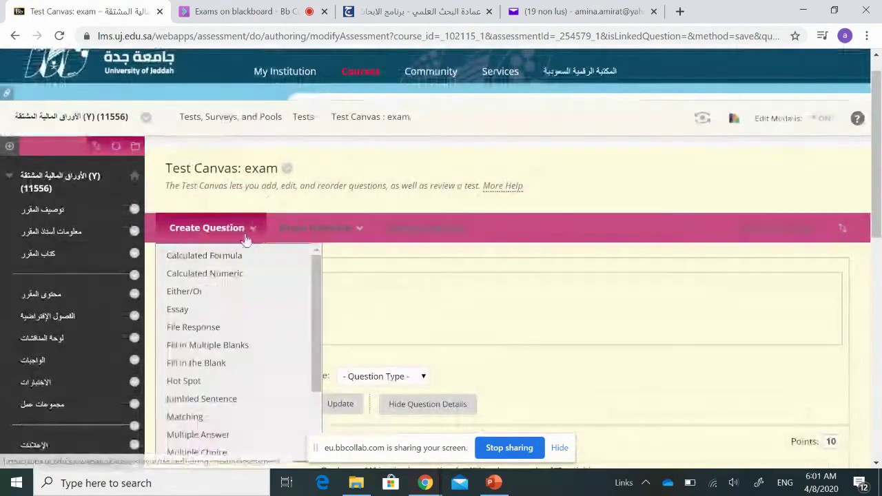
left_click(184, 417)
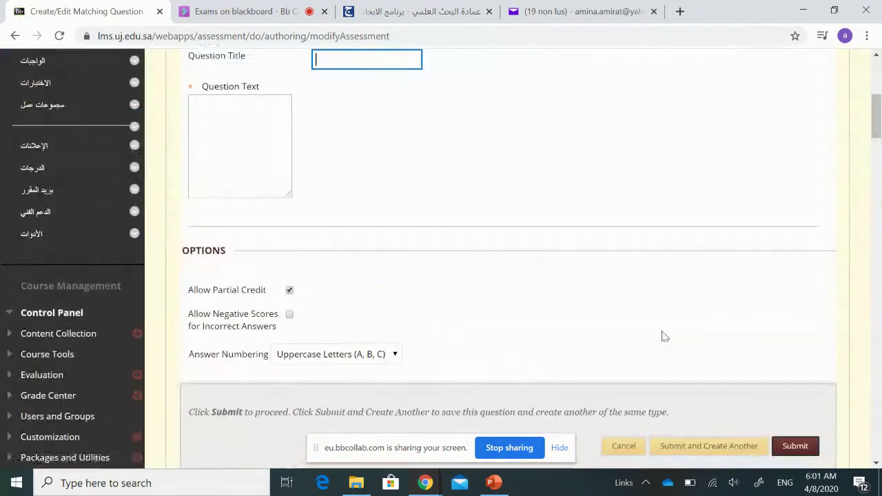
scroll(718, 282, "up", 1)
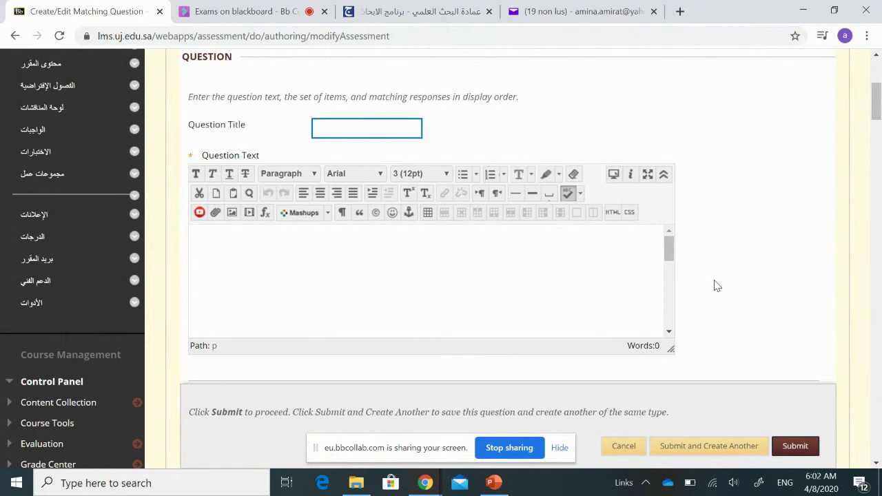
left_click(297, 263)
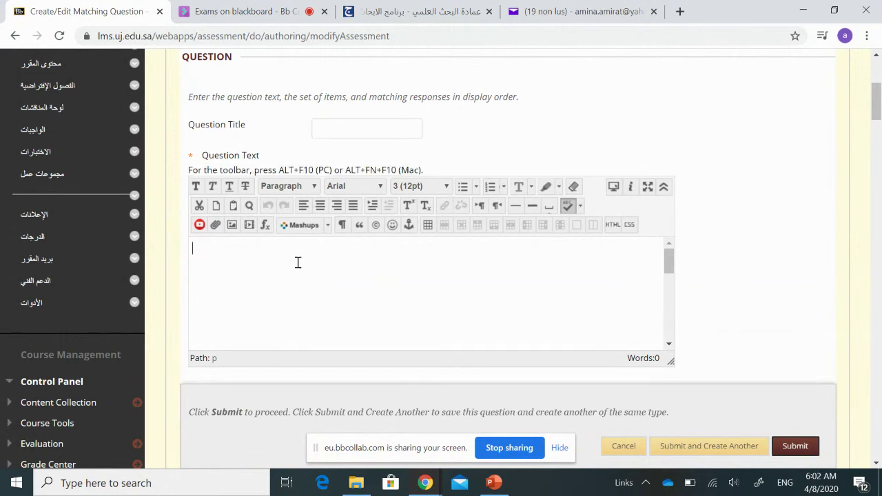
type("classify the following")
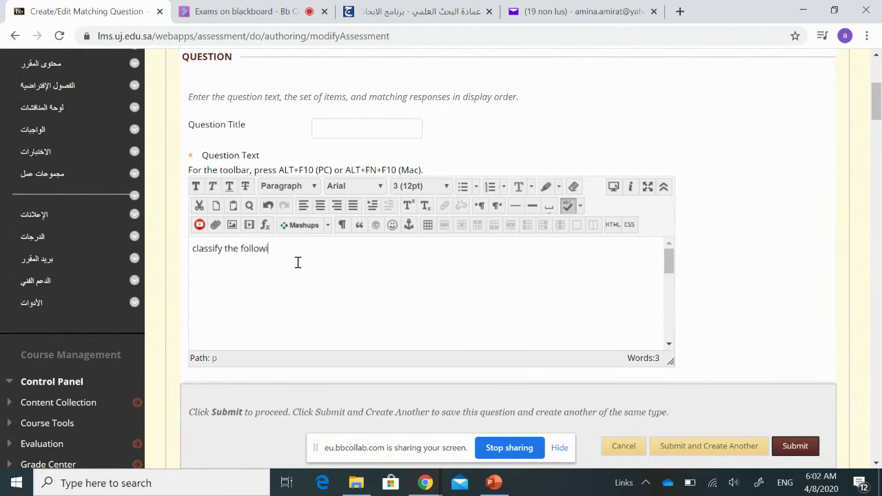
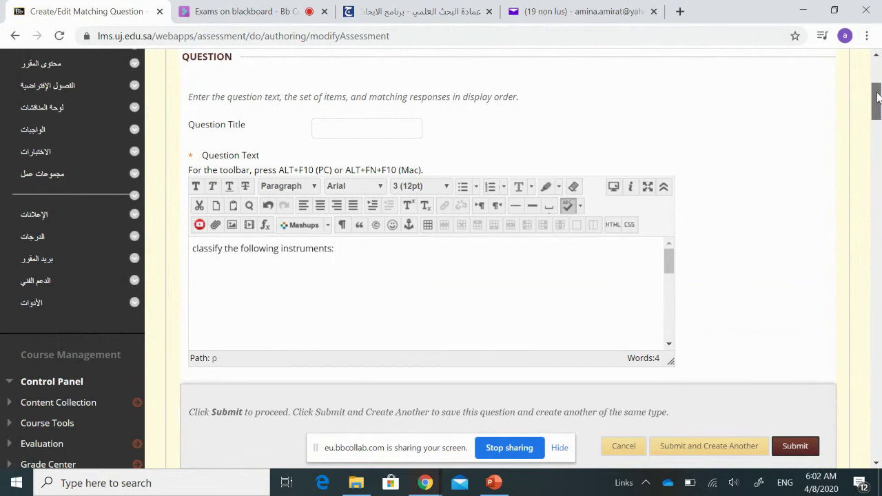
Change the number of questions for the new matching question.
left_click_drag(877, 97, 872, 145)
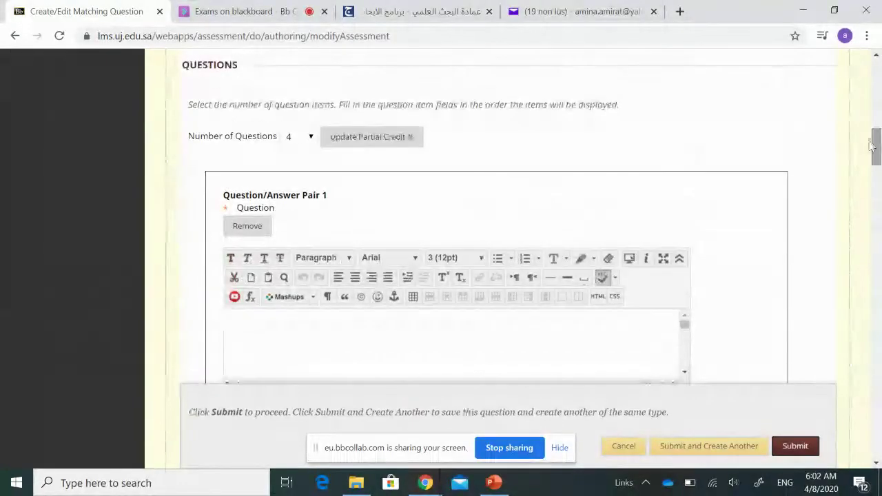
left_click(311, 141)
left_click(296, 204)
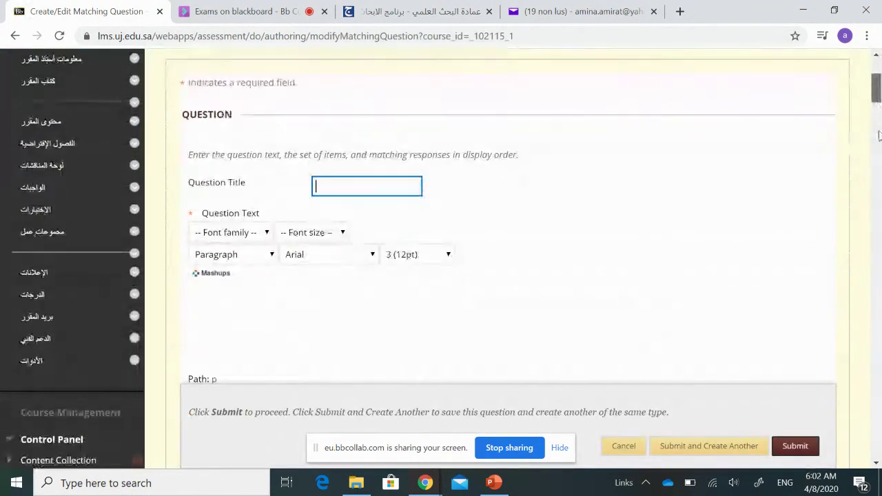
Fill in question/answer pair 1 with the question "stocks" and the answer "spot market".
scroll(696, 176, "down", 10)
scroll(695, 176, "up", 3)
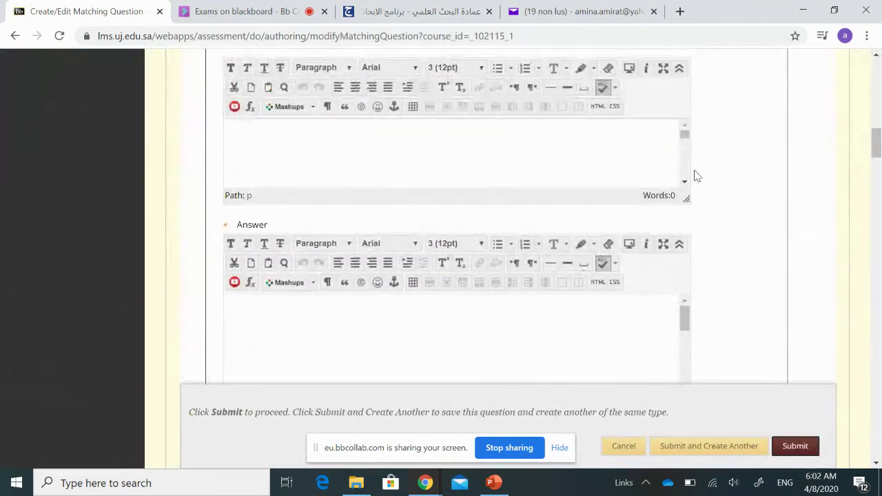
left_click(321, 209)
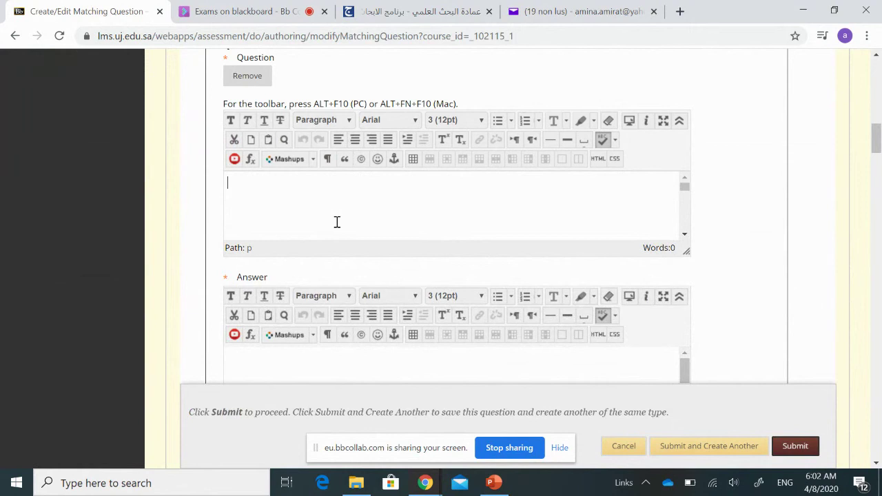
type("stocks")
scroll(881, 171, "down", 2)
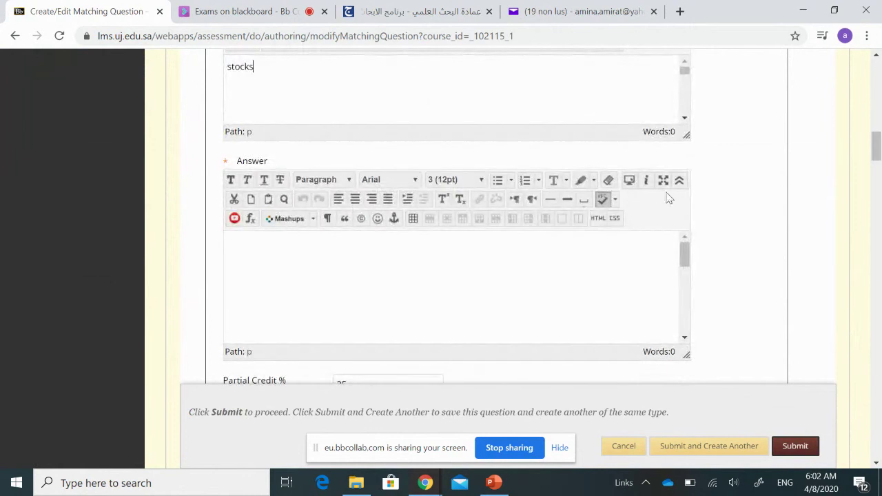
left_click(328, 254)
type("spot market")
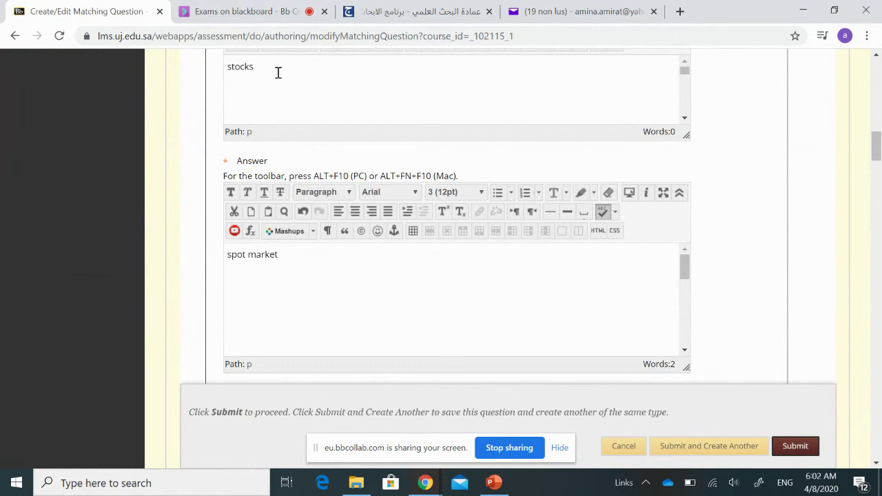
left_click_drag(276, 72, 223, 69)
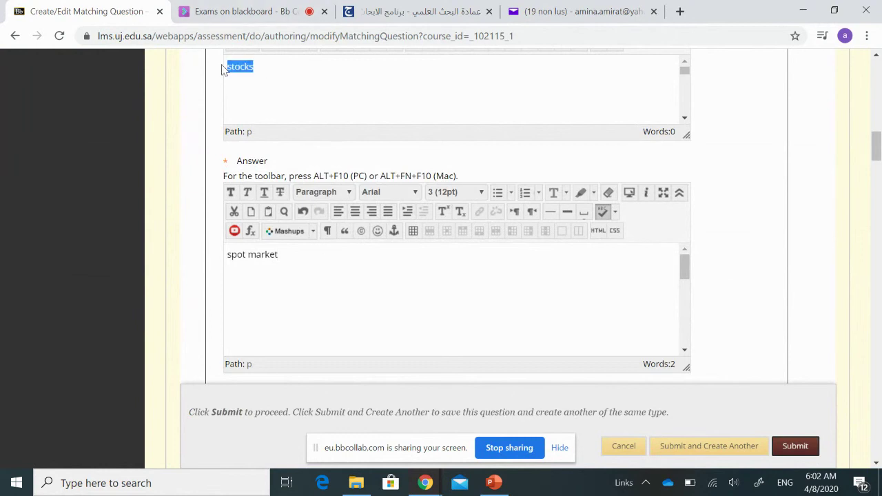
left_click_drag(280, 256, 207, 258)
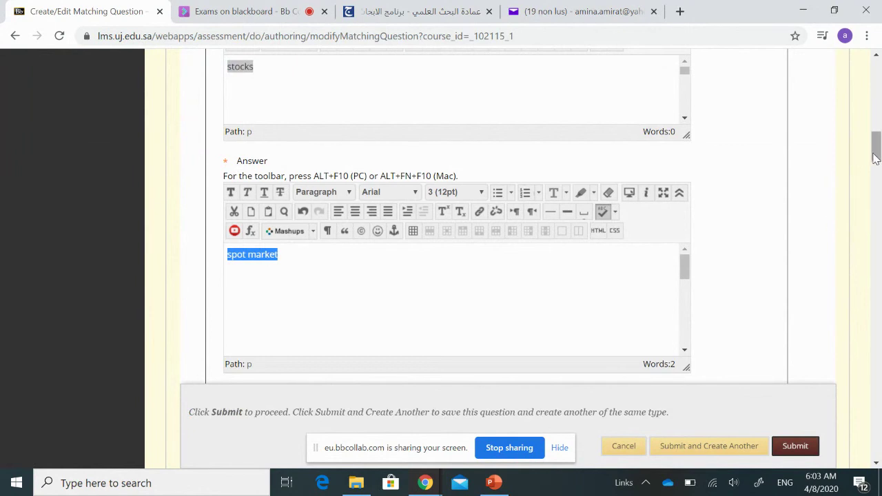
right_click(876, 150)
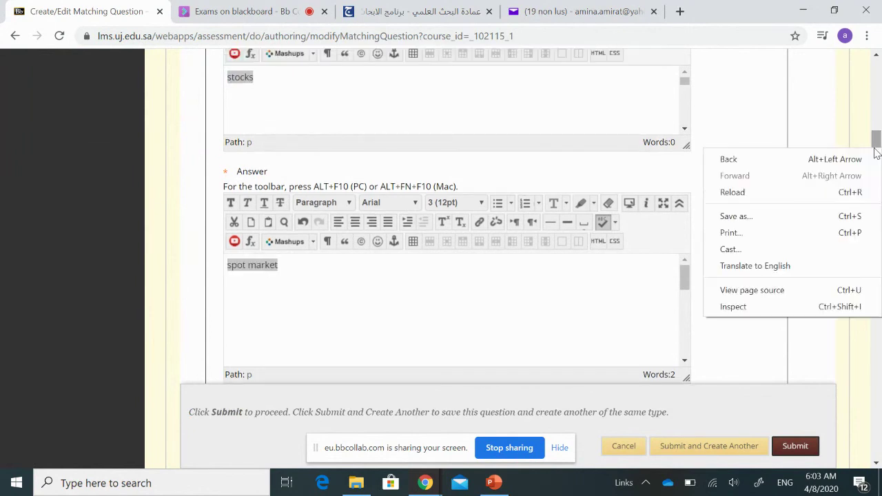
left_click(629, 328)
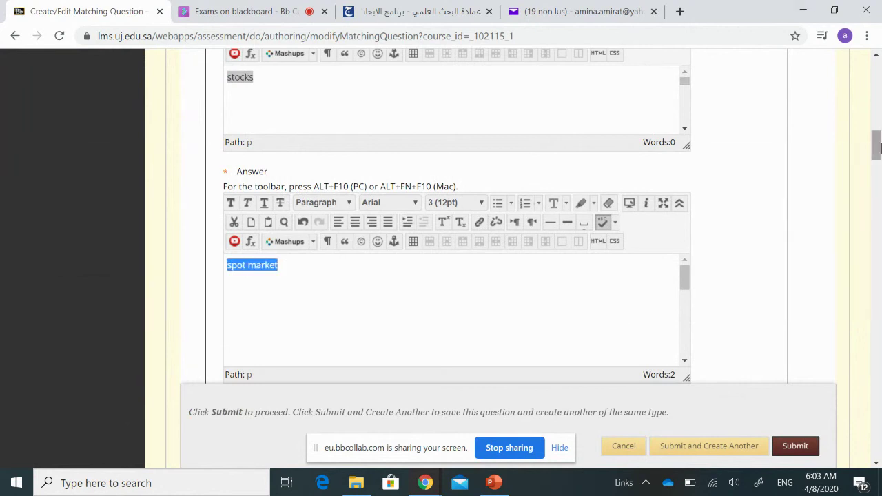
Enter "bonds" as the question of question/answer pair 2.
left_click_drag(876, 148, 876, 178)
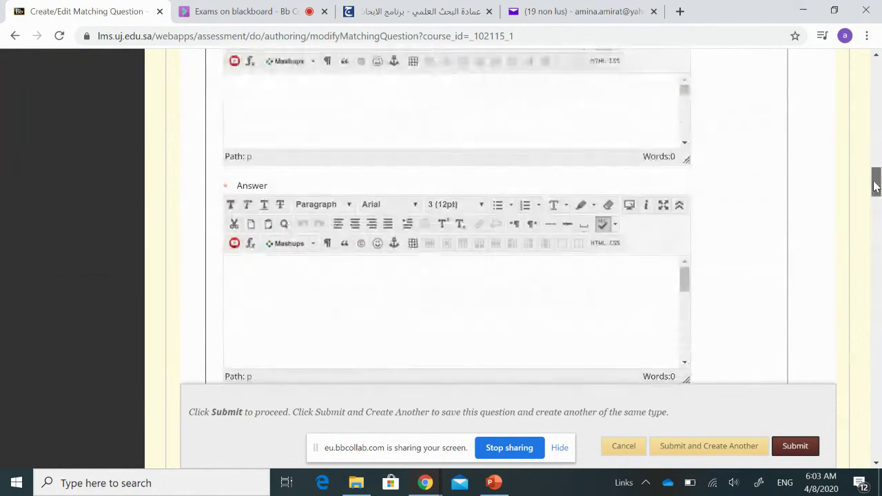
left_click(325, 179)
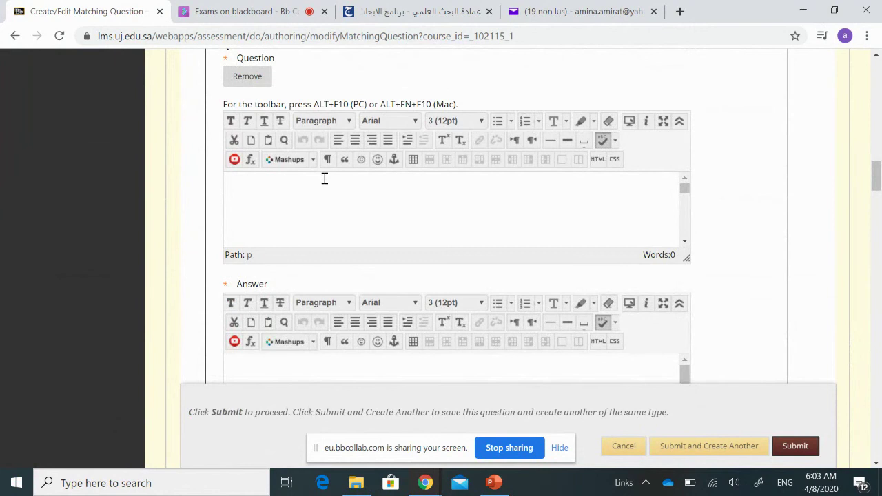
type("bonds")
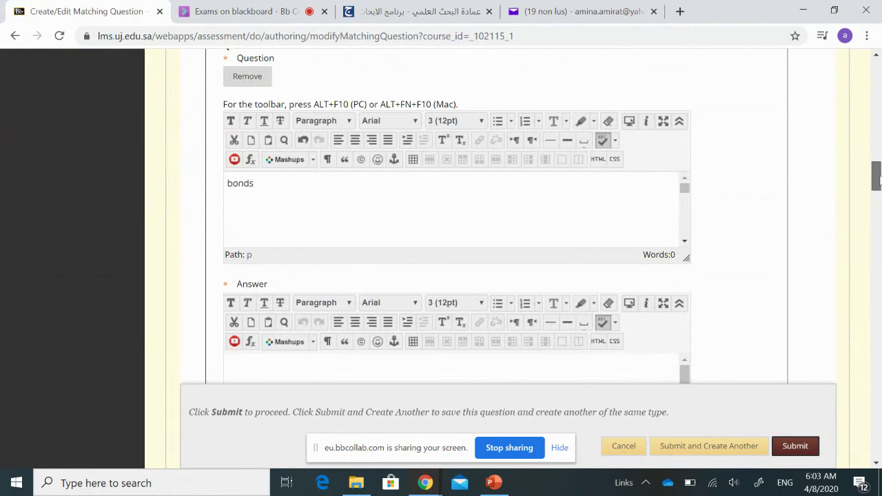
Make question/answer pair 2 reuse the answer choice from Question/Pair 1.
left_click_drag(875, 177, 878, 194)
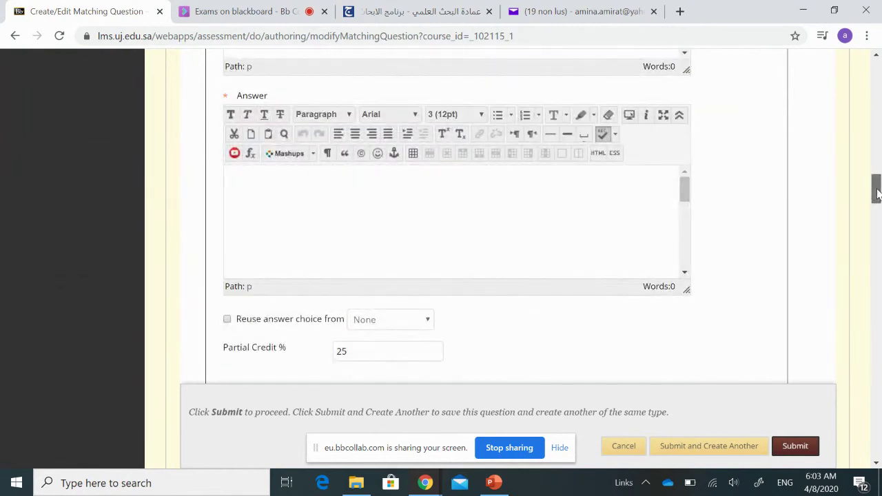
left_click(240, 180)
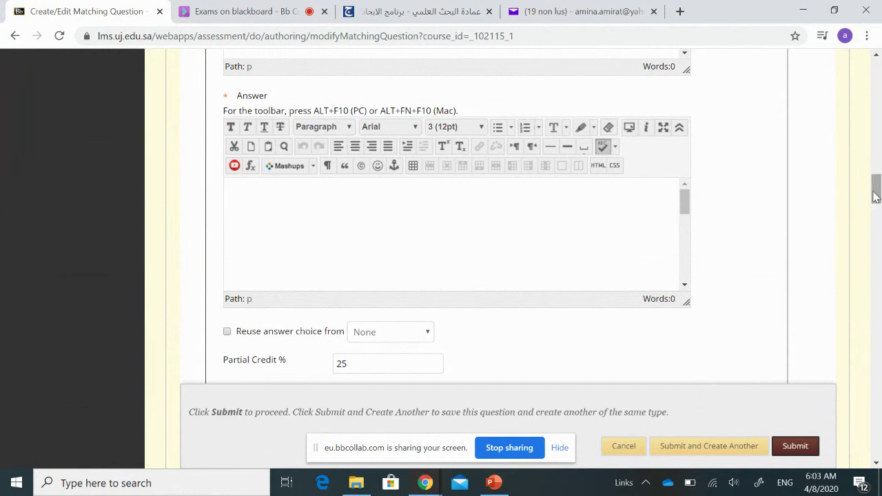
left_click_drag(877, 188, 877, 210)
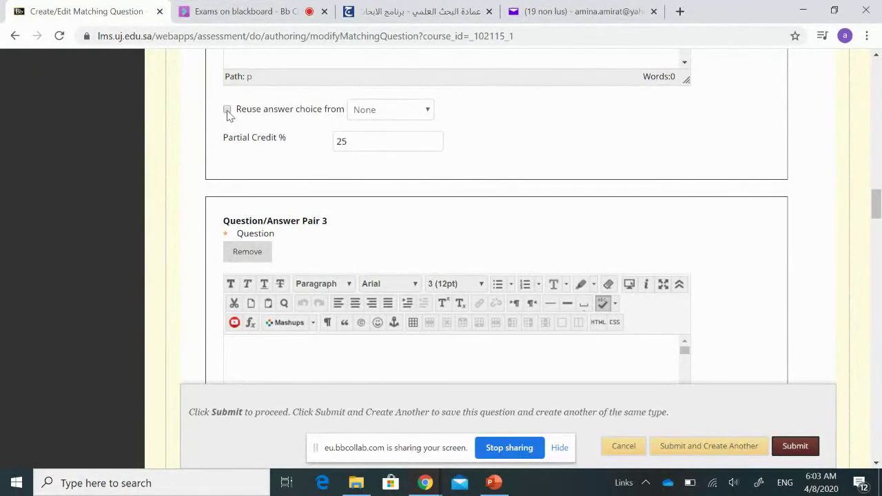
scroll(229, 114, "down", 3)
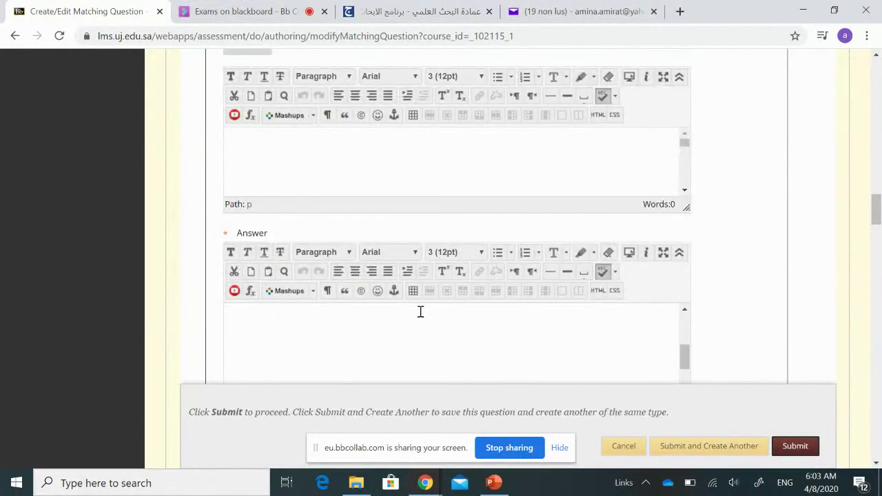
scroll(420, 312, "up", 3)
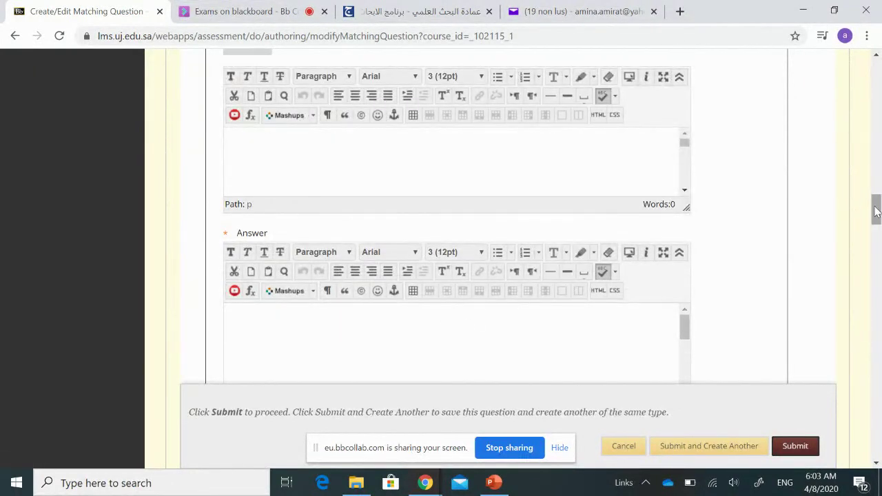
left_click_drag(877, 212, 876, 186)
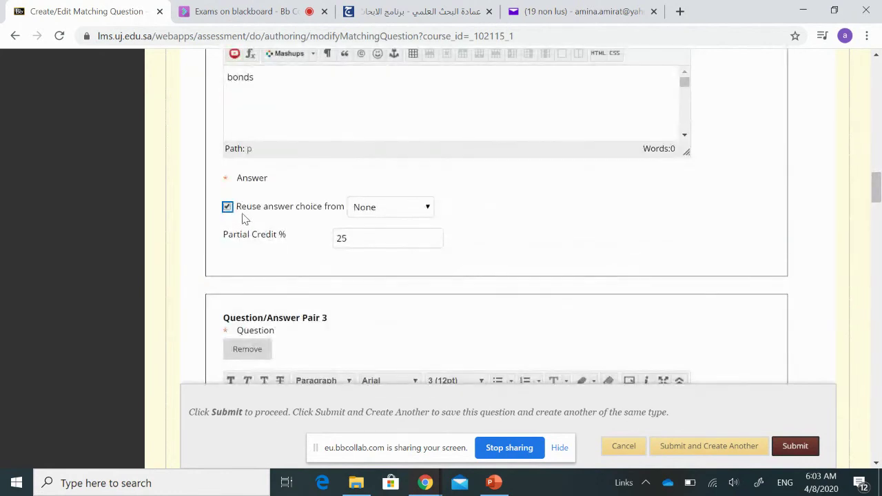
left_click(418, 209)
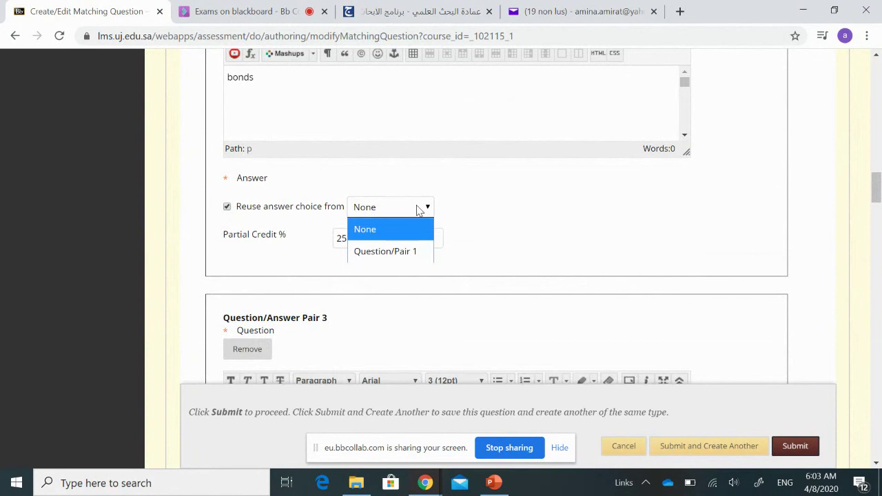
left_click(382, 252)
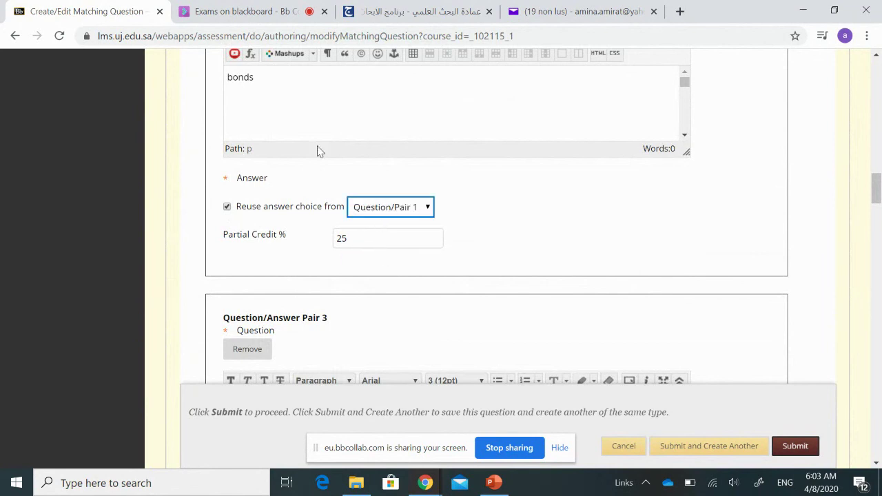
left_click(303, 95)
right_click(304, 96)
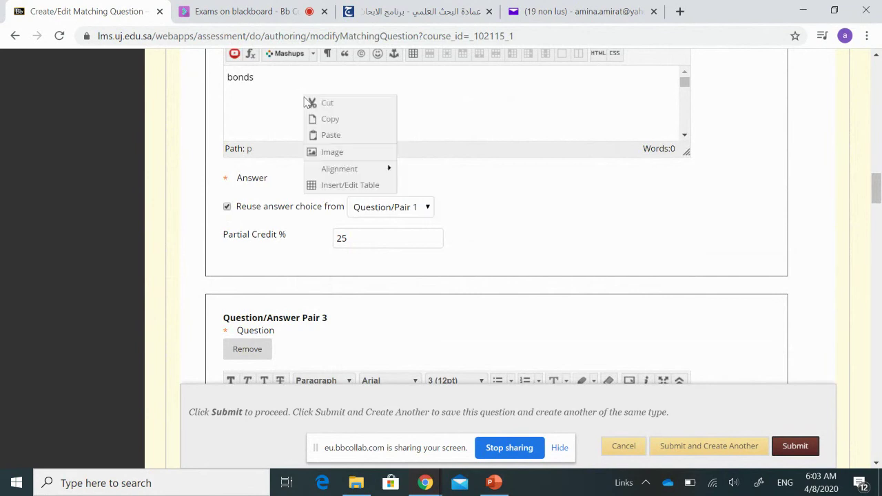
key("Escape")
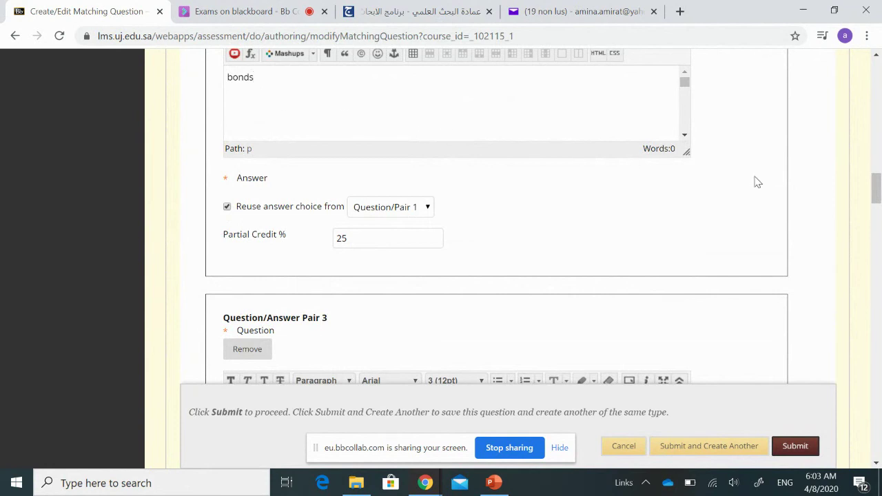
Fill in question/answer pair 3 with the question "call option" and the answer "Derivative market".
scroll(865, 193, "down", 2)
scroll(862, 200, "down", 3)
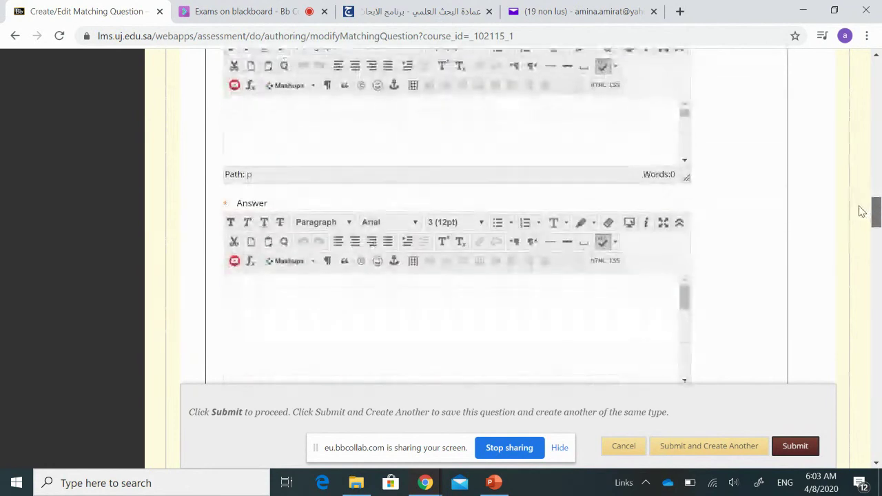
left_click(309, 204)
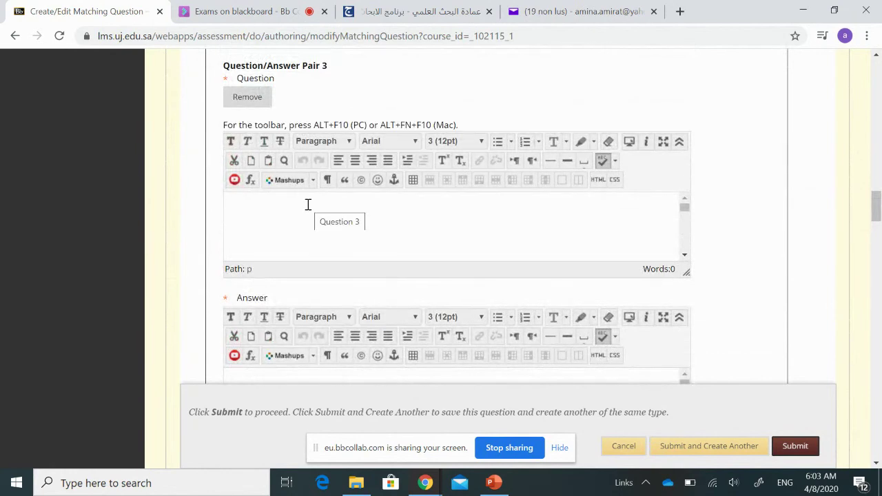
type("call op")
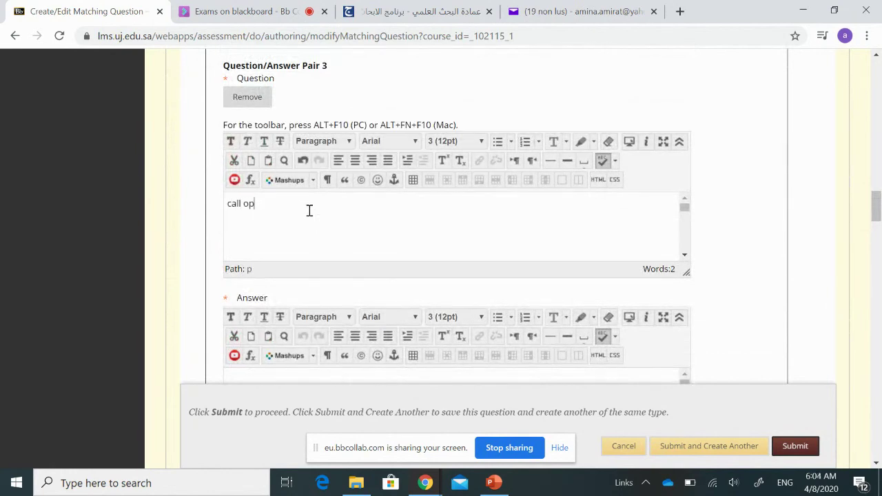
type("tion")
left_click_drag(877, 205, 877, 218)
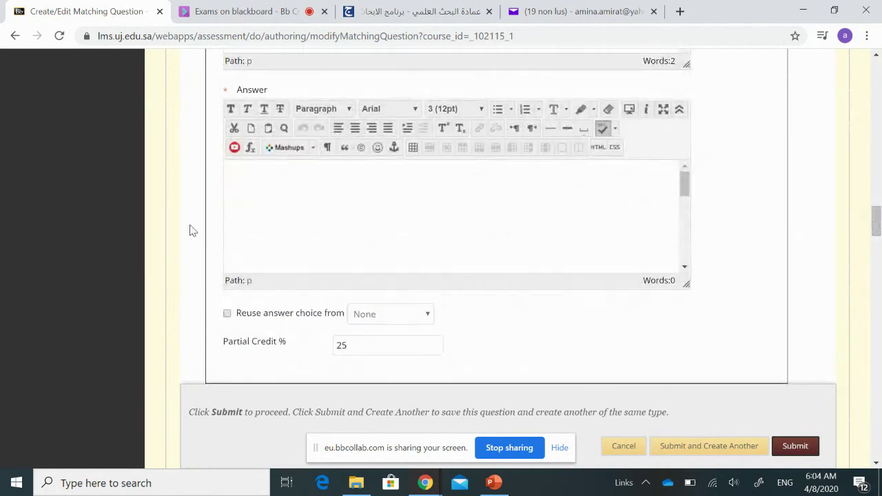
left_click(263, 184)
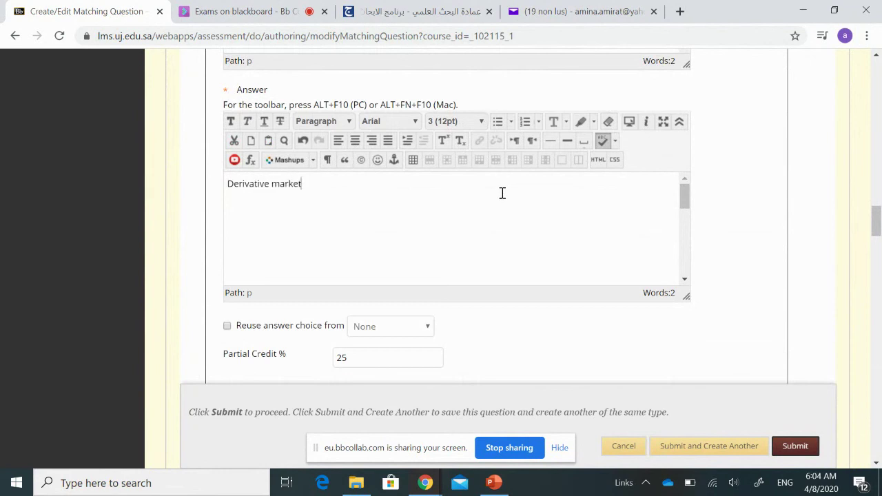
Enter "put option" as the question of question/answer pair 4.
left_click_drag(877, 229, 877, 258)
left_click(384, 204)
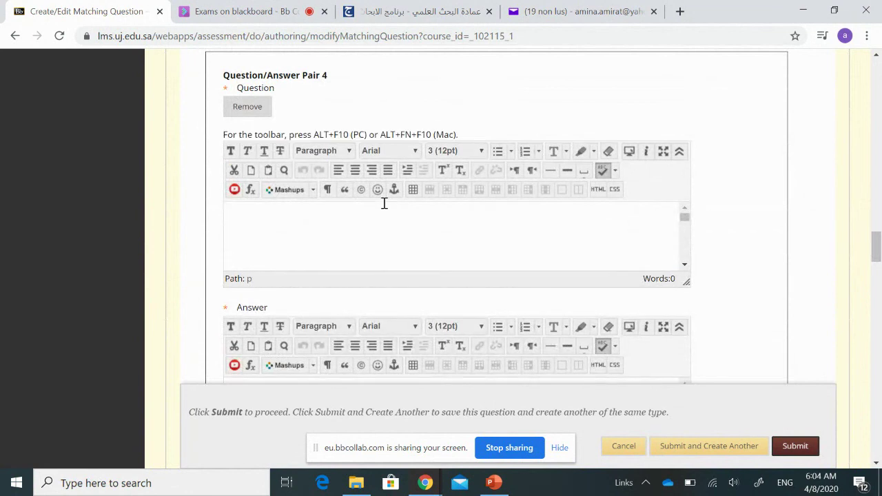
type("put option")
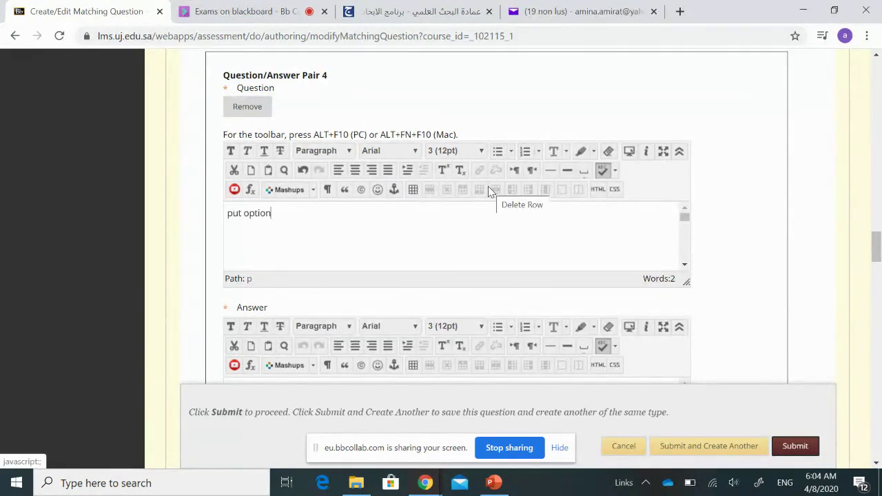
Make question/answer pair 4 reuse the answer choice from Question/Pair 3.
scroll(876, 235, "down", 1)
scroll(798, 233, "down", 3)
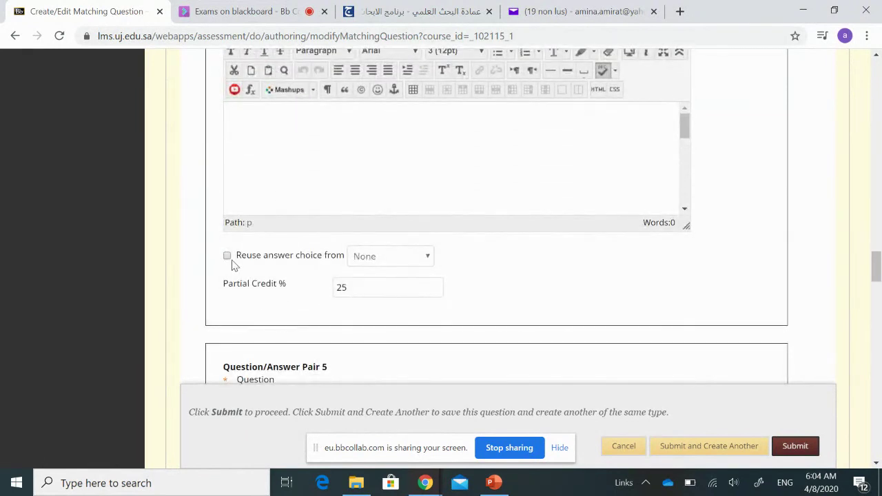
left_click(227, 257)
scroll(227, 256, "down", 3)
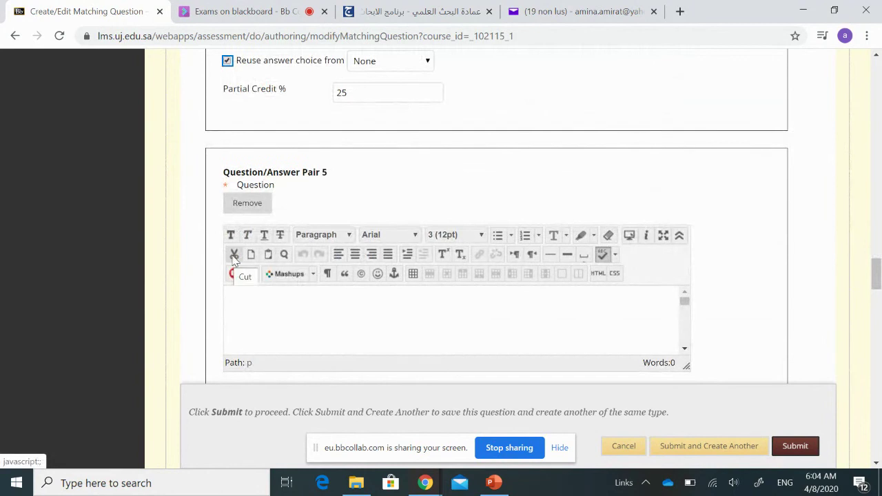
scroll(408, 144, "up", 4)
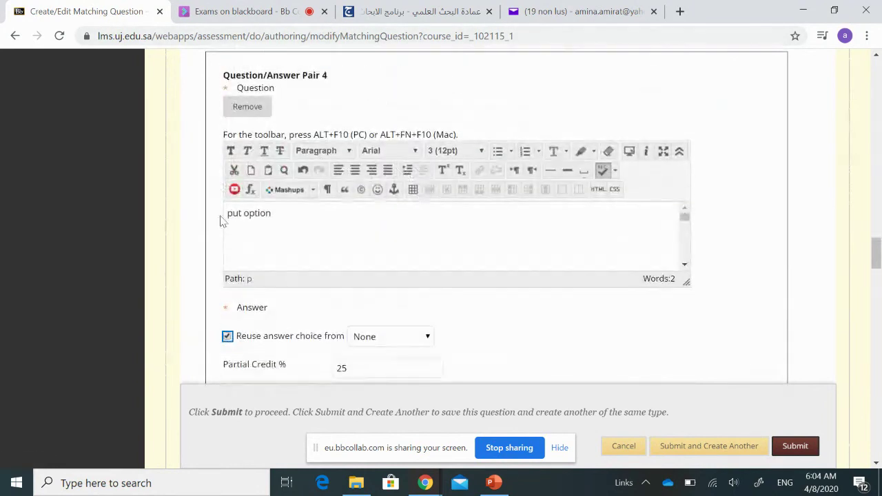
scroll(522, 329, "down", 1)
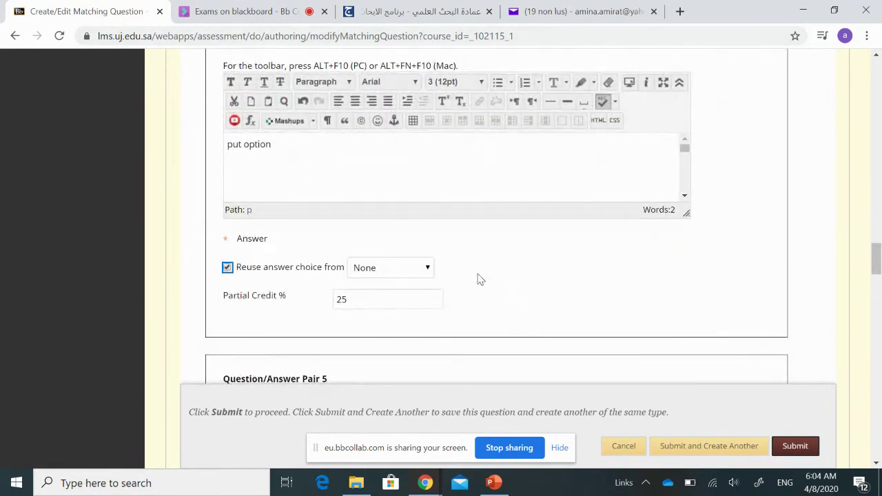
left_click(431, 275)
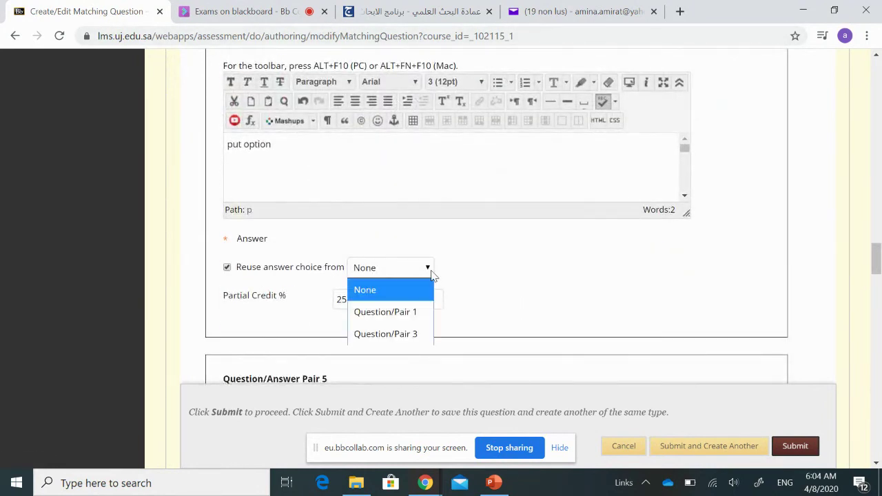
left_click(417, 335)
triple_click(549, 290)
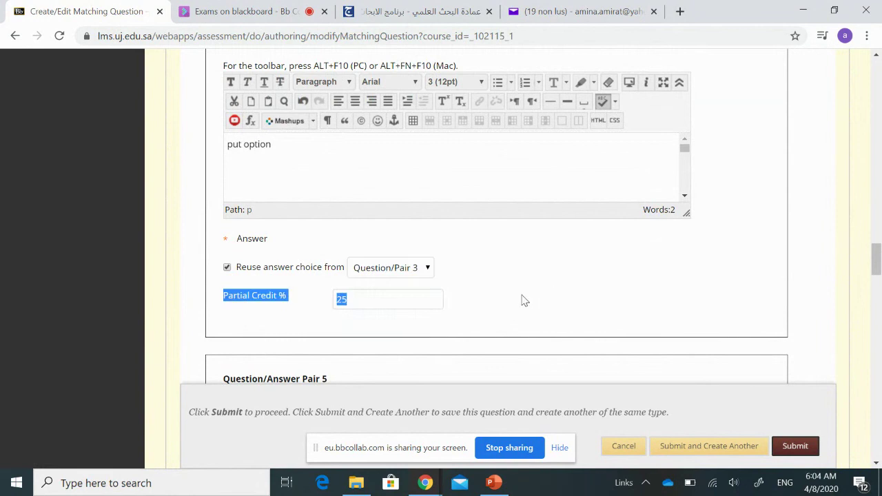
left_click(536, 284)
Enter "certificate of deposit" as the question of question/answer pair 5.
left_click(872, 284)
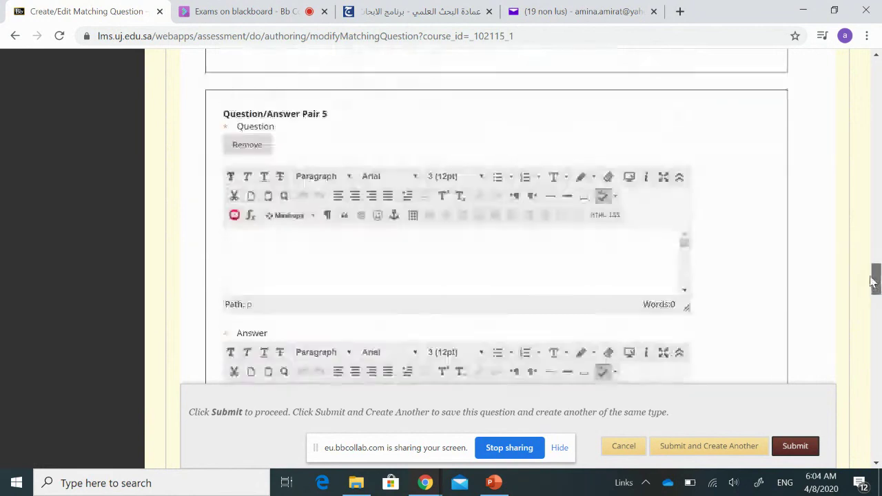
scroll(873, 289, "up", 2)
scroll(408, 262, "down", 1)
left_click(321, 227)
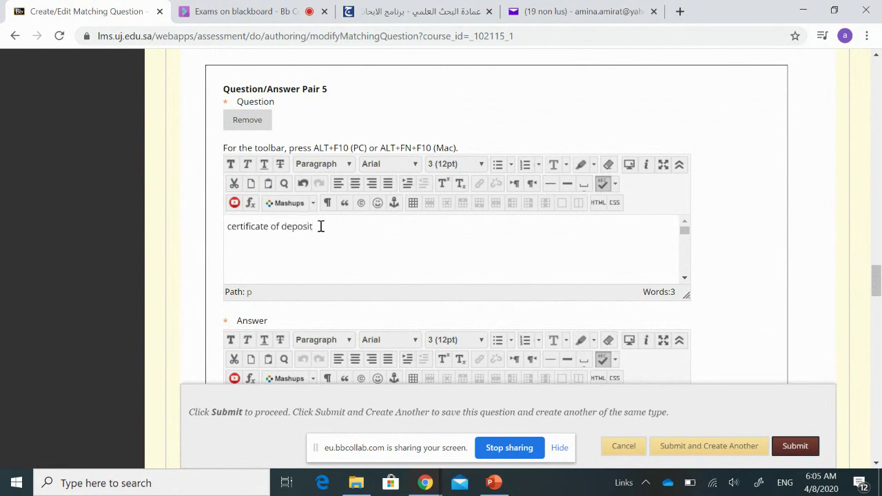
Make question/answer pair 5 reuse the answer choice from Question/Pair 1.
scroll(483, 281, "down", 4)
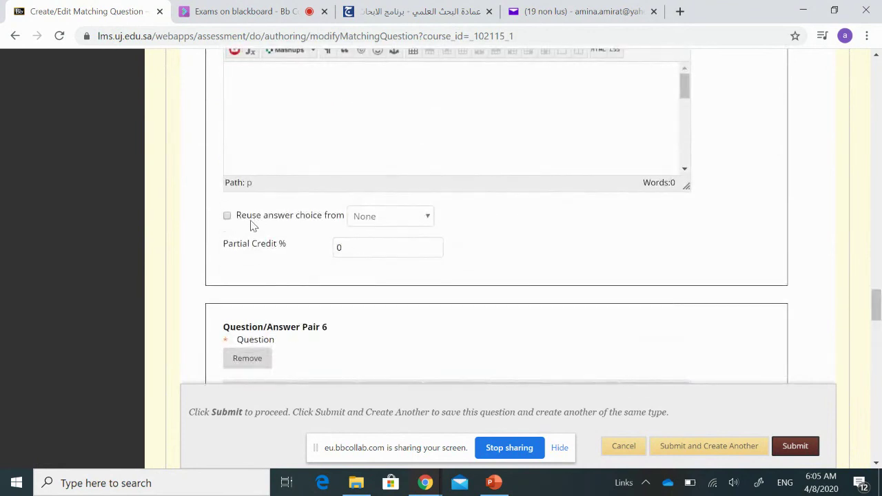
scroll(233, 220, "down", 3)
scroll(355, 277, "up", 6)
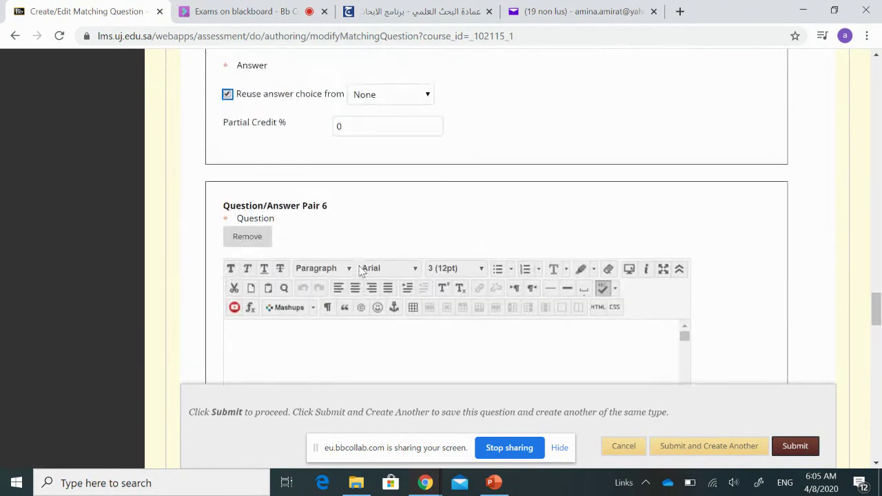
left_click(419, 296)
left_click(396, 341)
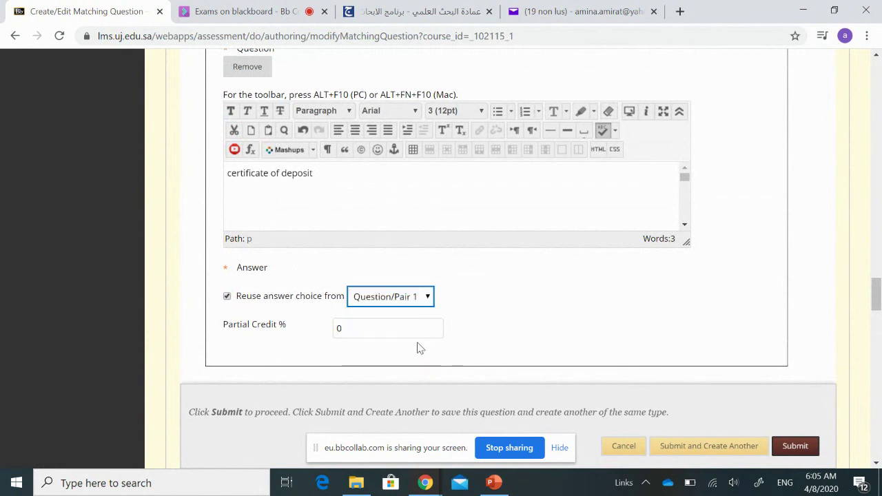
Enter "swaps" as the question of question/answer pair 6.
left_click_drag(878, 301, 878, 332)
left_click(357, 258)
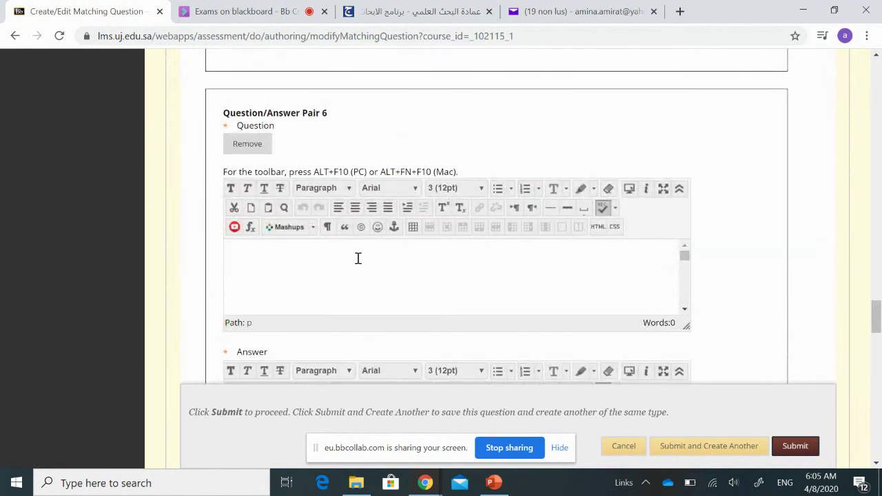
left_click_drag(877, 311, 879, 318)
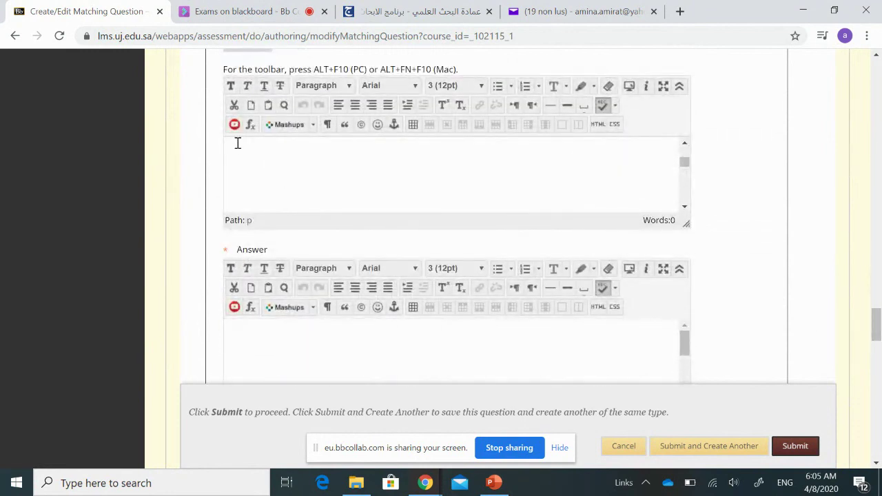
scroll(508, 233, "up", 3)
scroll(671, 262, "down", 2)
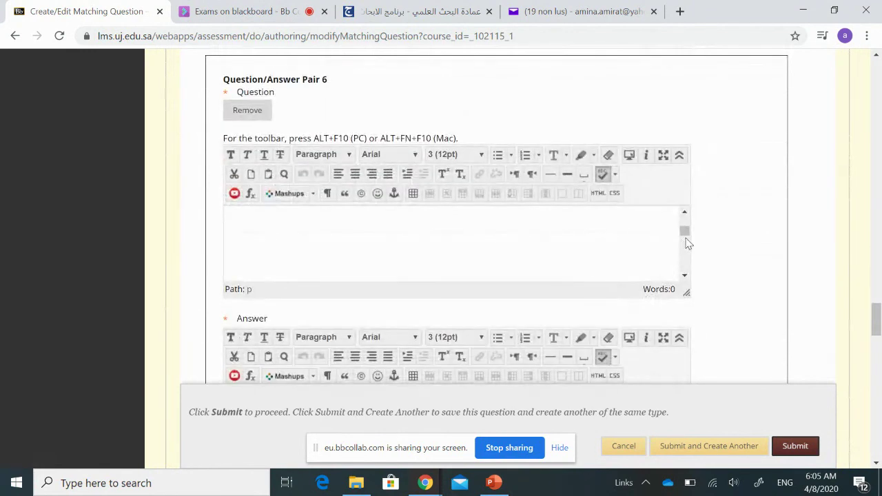
left_click_drag(687, 243, 685, 222)
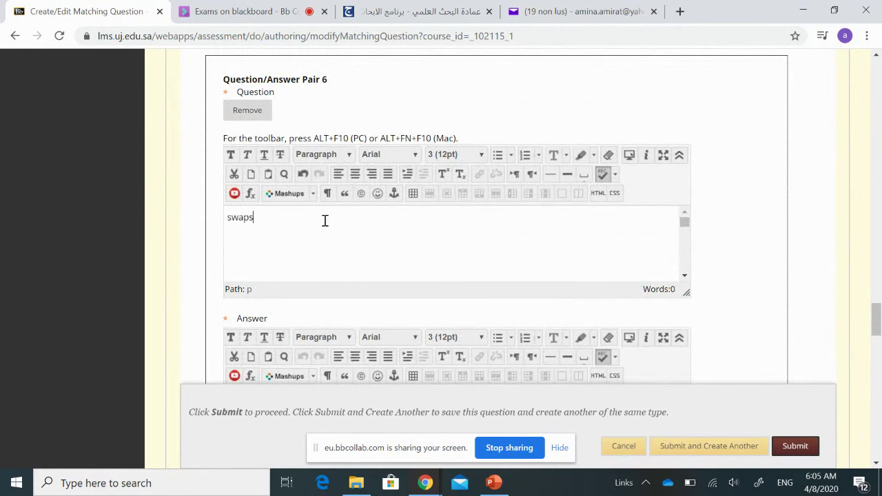
Make question/answer pair 6 reuse the answer choice from Question/Pair 3.
left_click_drag(876, 320, 876, 348)
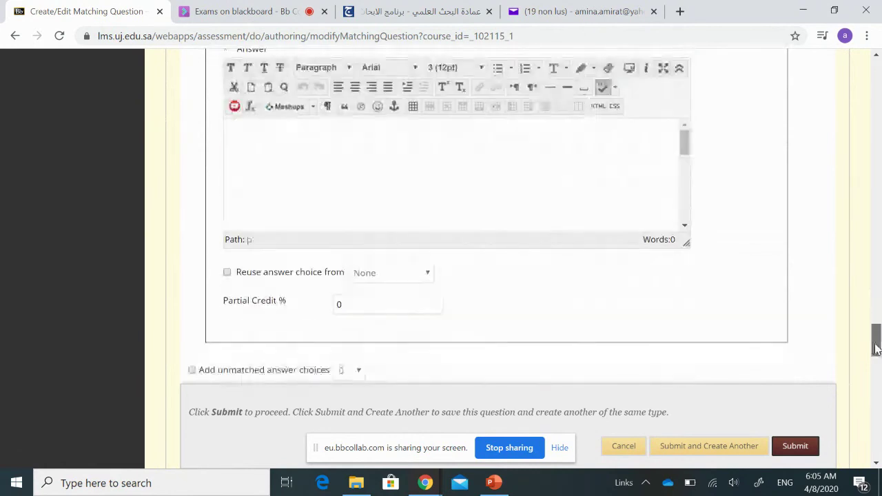
left_click(227, 273)
left_click(410, 81)
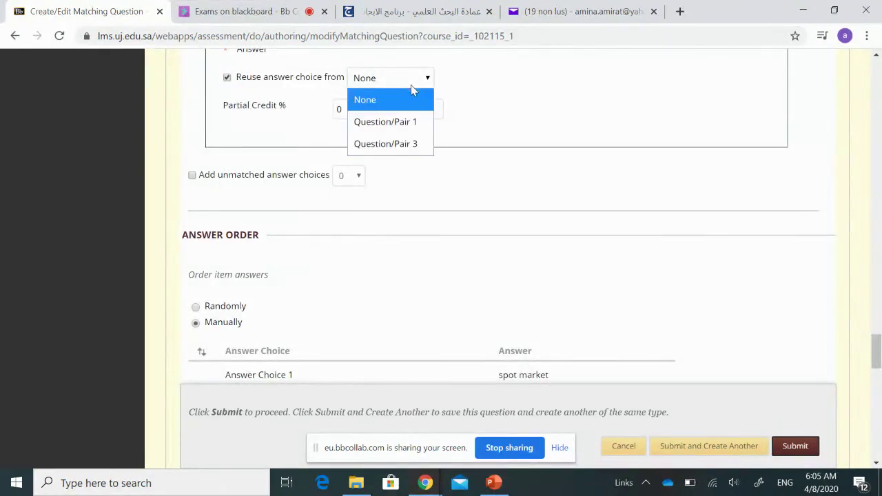
left_click(401, 141)
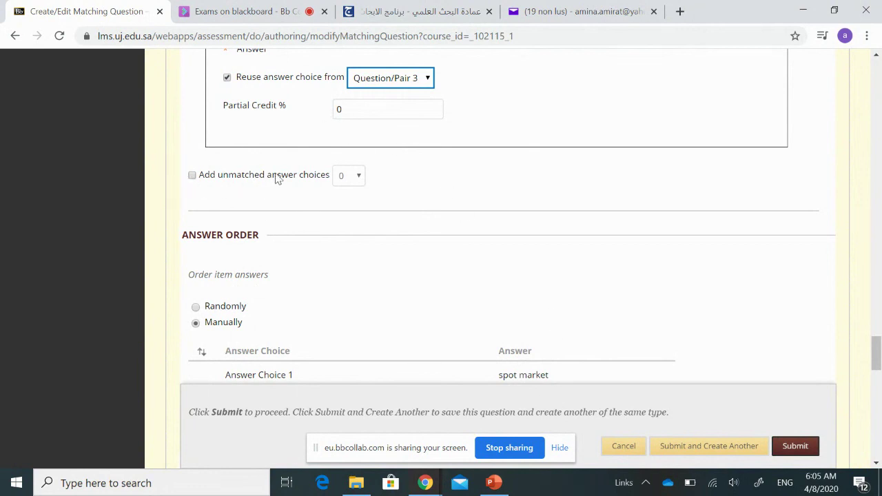
Set the answer order to Randomly, submit the matching question and review it on the test canvas.
scroll(536, 297, "down", 2)
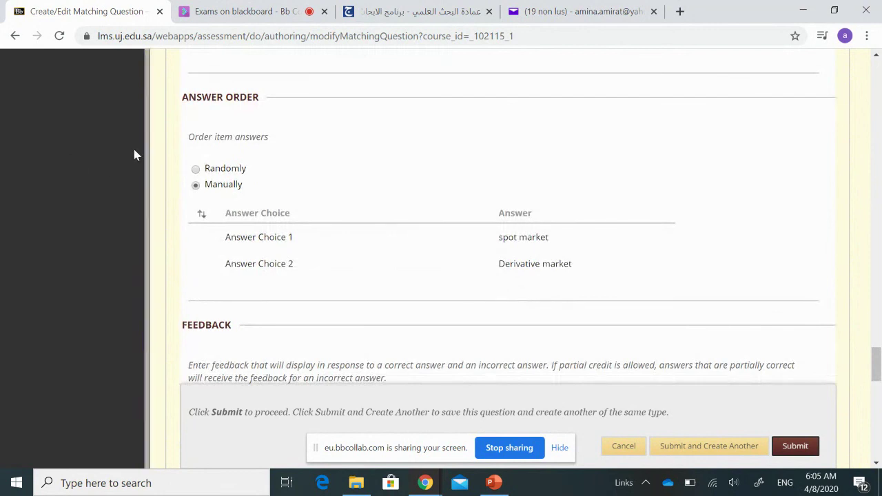
left_click(205, 170)
scroll(808, 311, "down", 3)
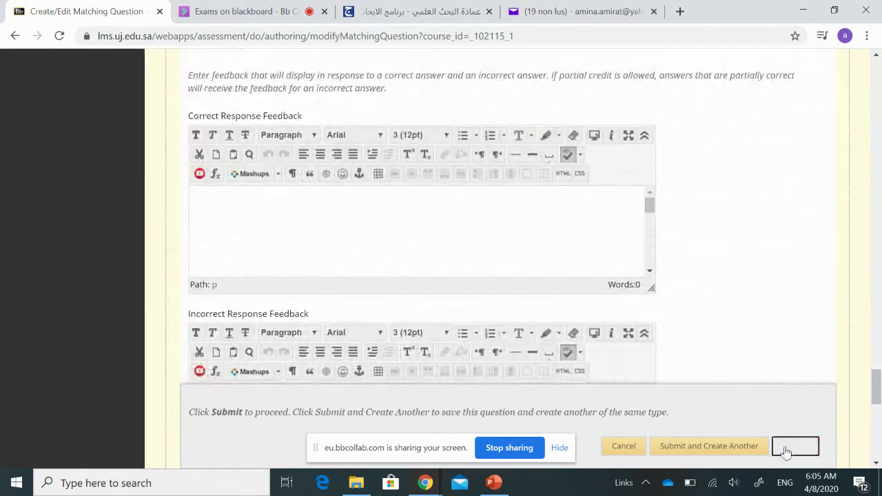
left_click(797, 447)
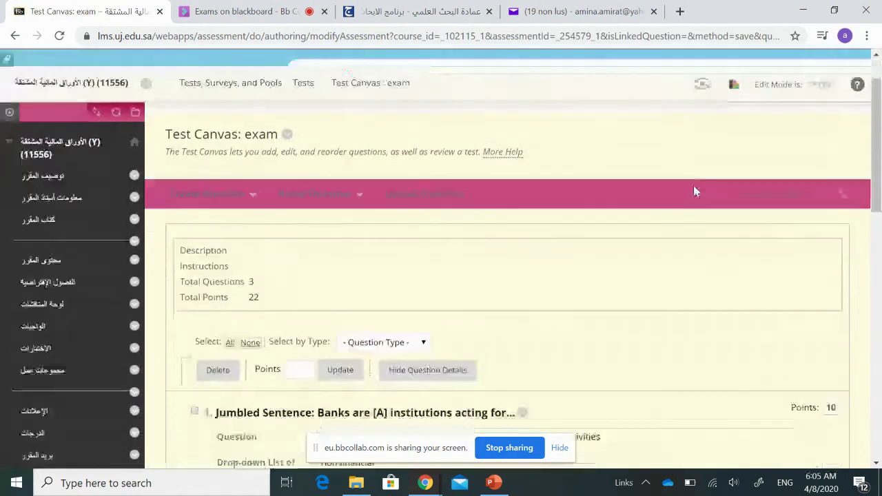
scroll(694, 186, "down", 4)
scroll(694, 186, "down", 10)
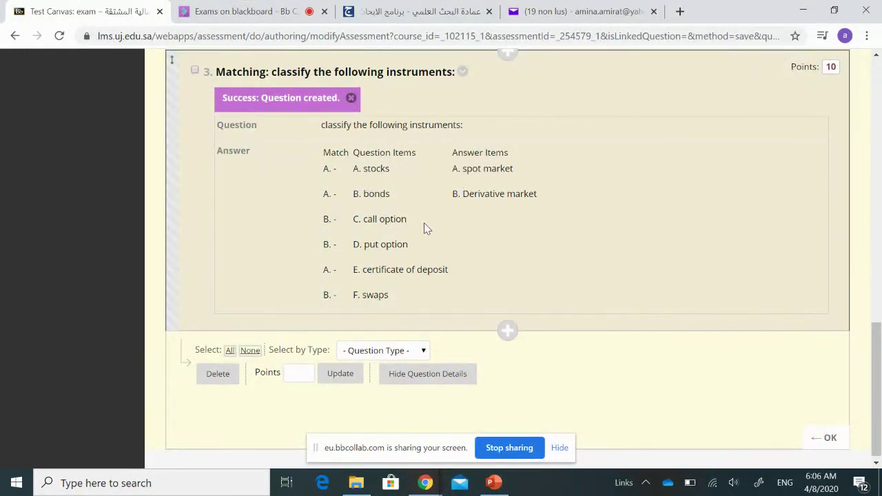
Switch to the "Exams on blackboard" Collaborate session and open its session menu with the recording options.
left_click(200, 11)
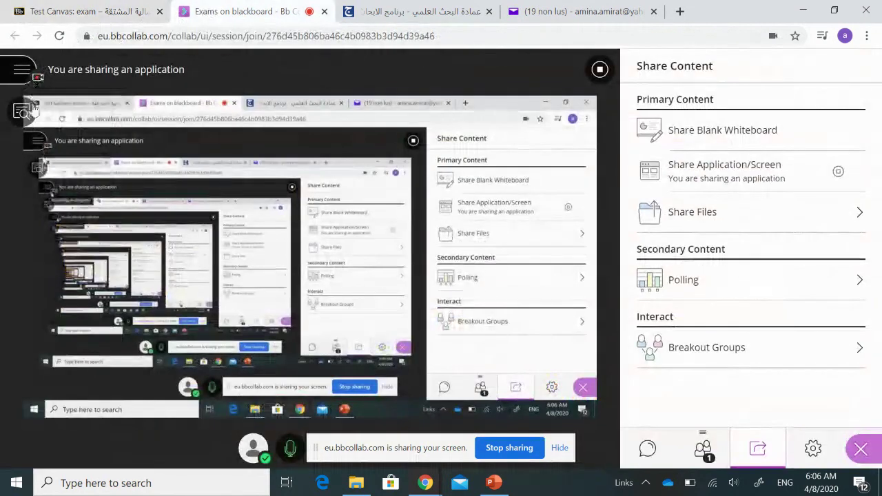
left_click(22, 70)
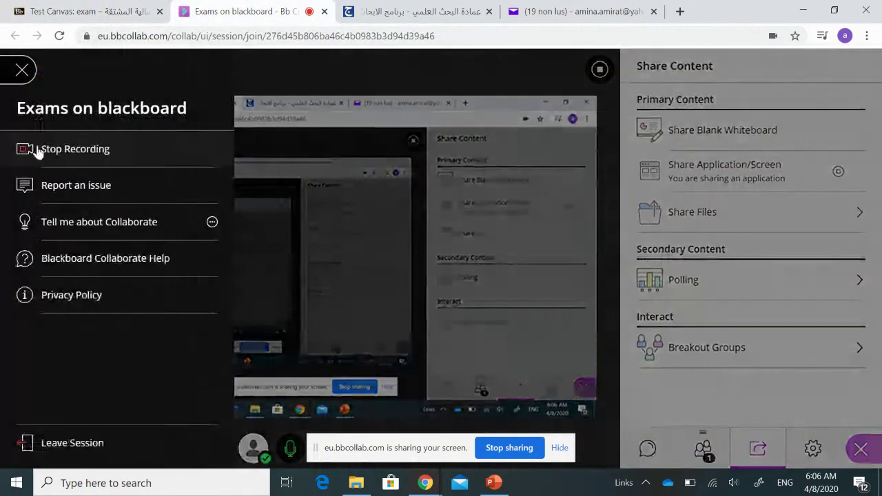